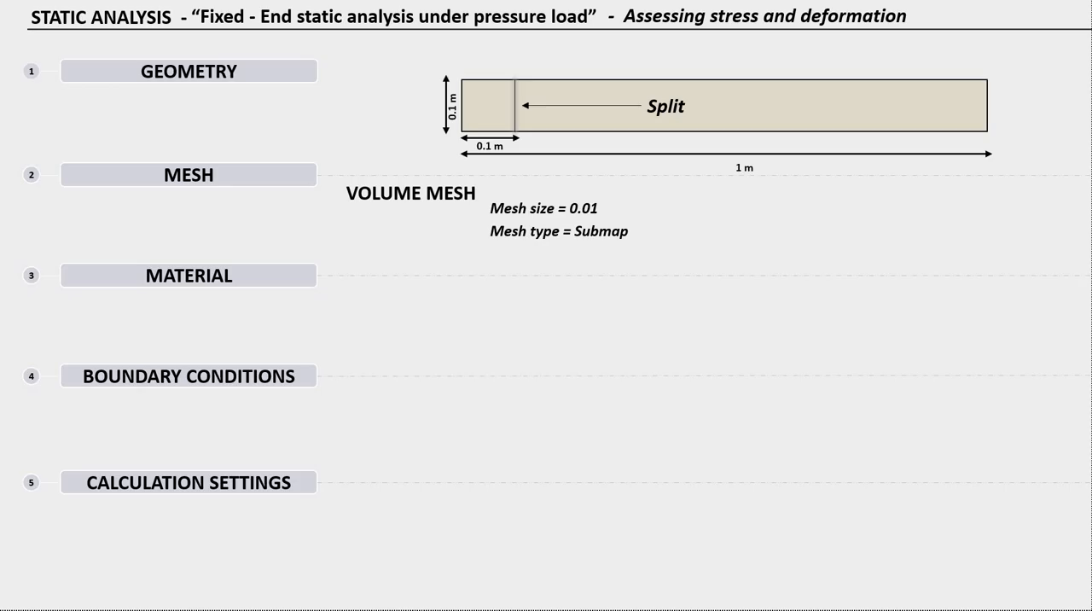
key("Right")
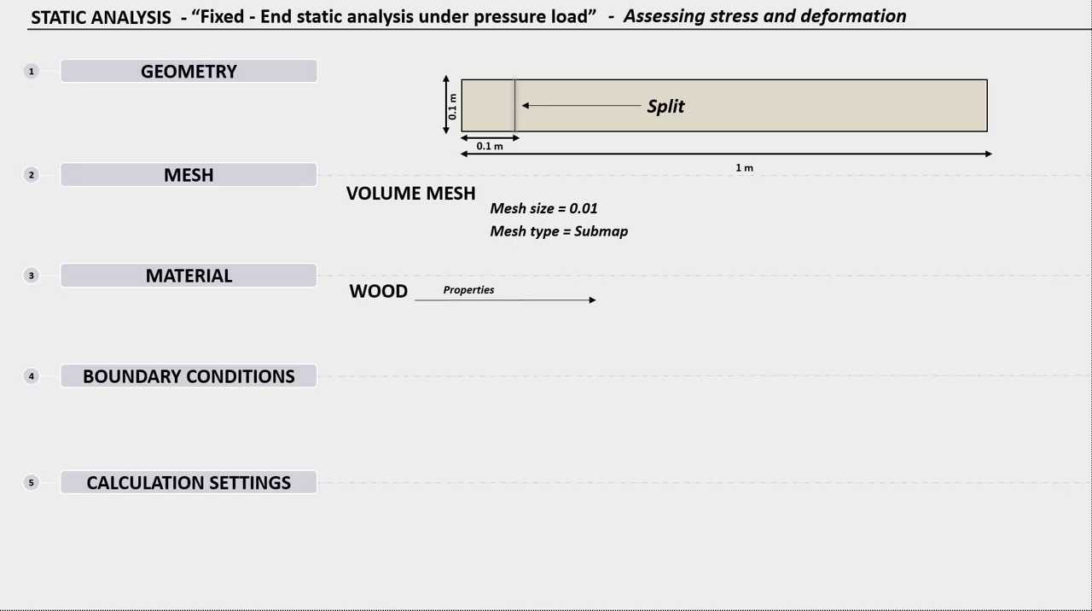
key("Right")
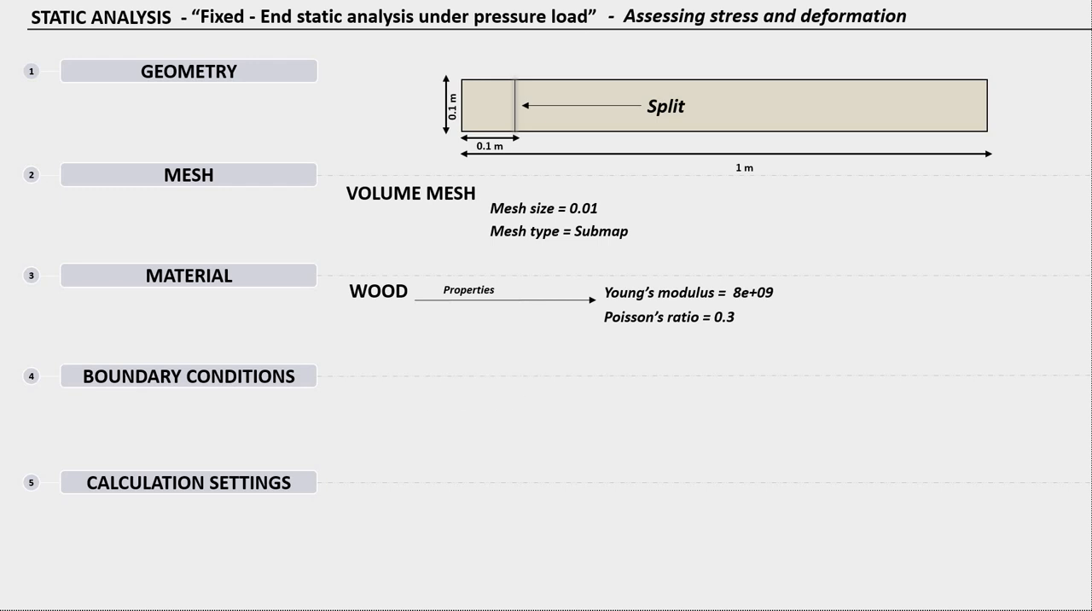
key("Right")
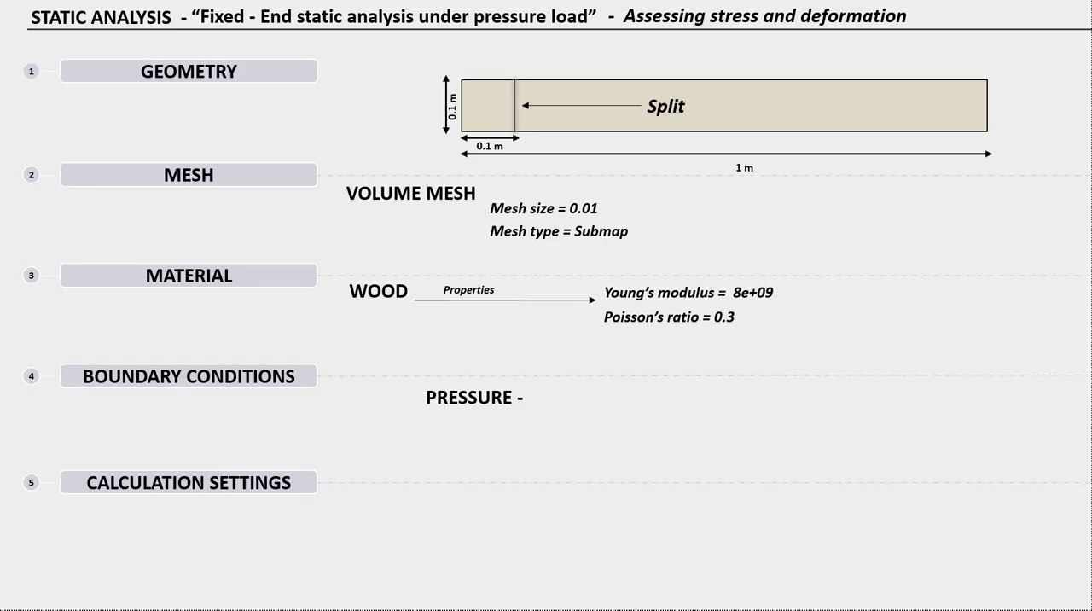
key("Right")
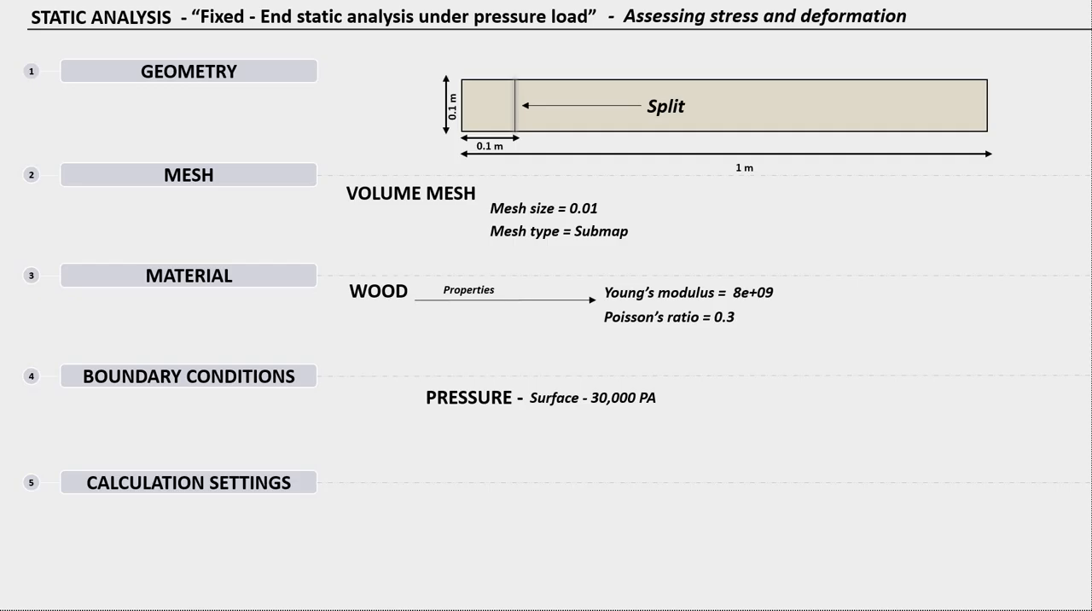
key("Right")
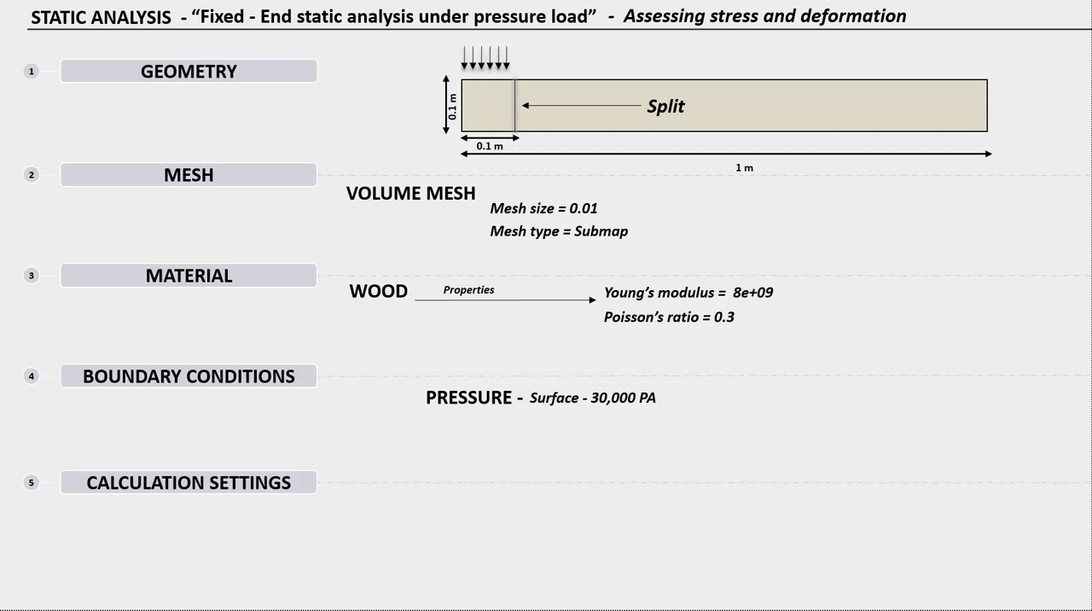
key("Right")
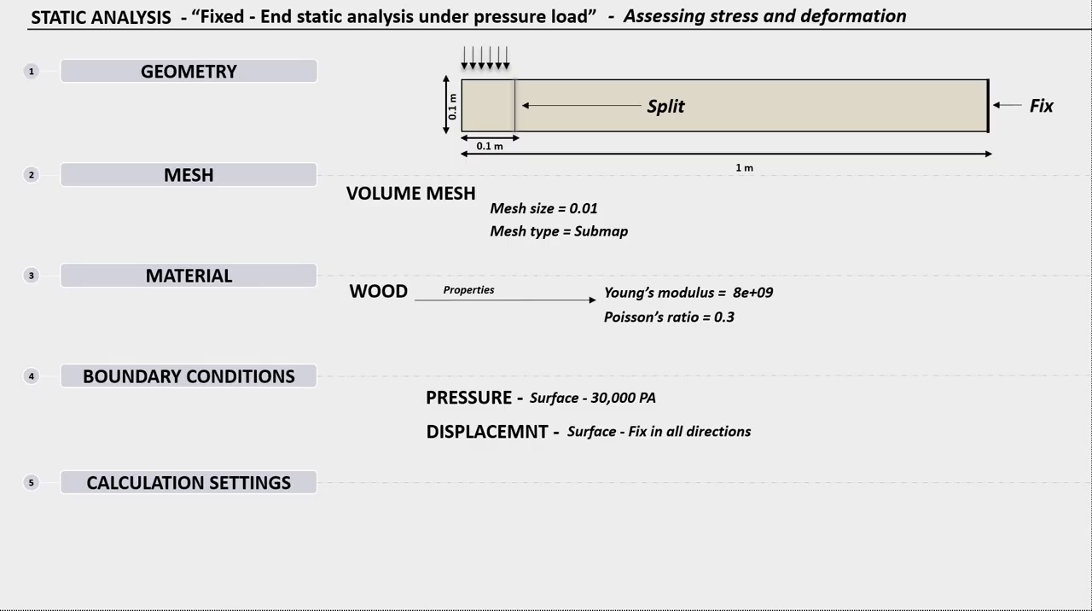
key("Right")
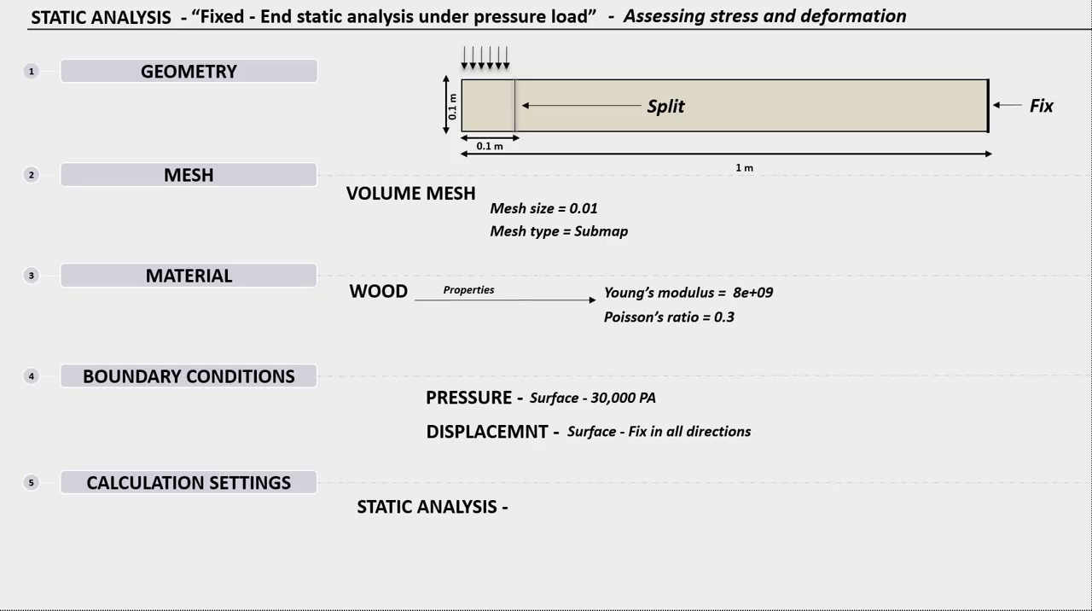
key("Right")
key("Right")
key("Right")
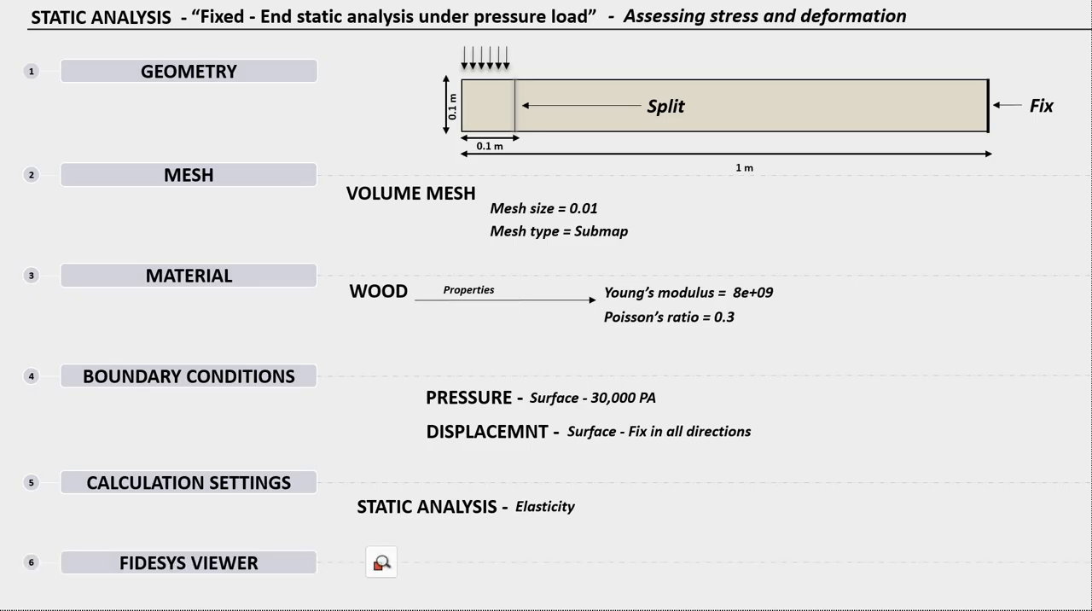
key("Right")
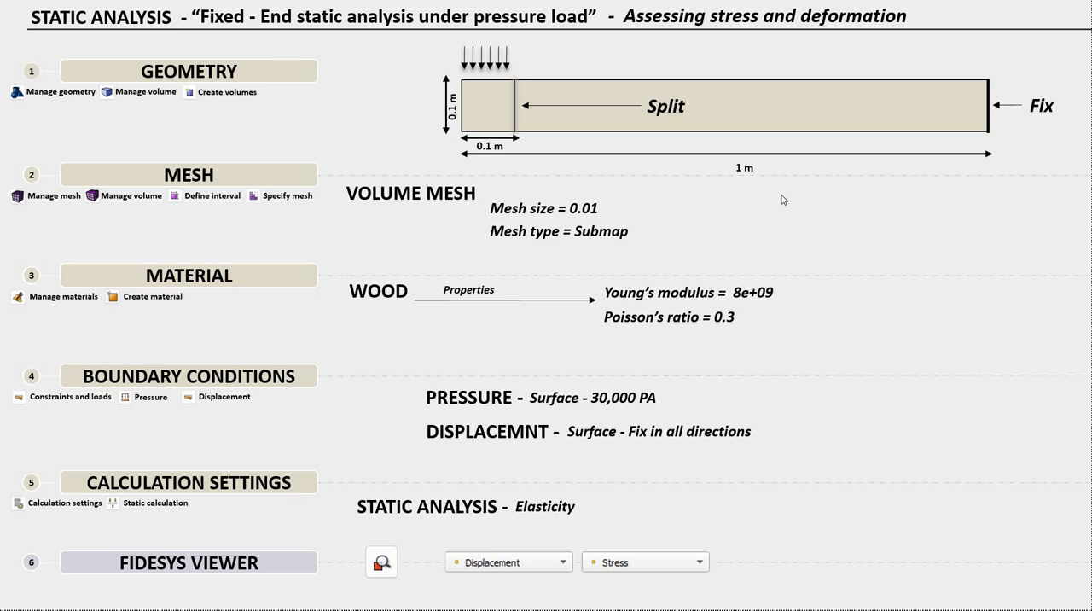
- Switch to CAE Fidesys and create a brick volume with X width 0.1 and Y height 1
key("alt+Tab")
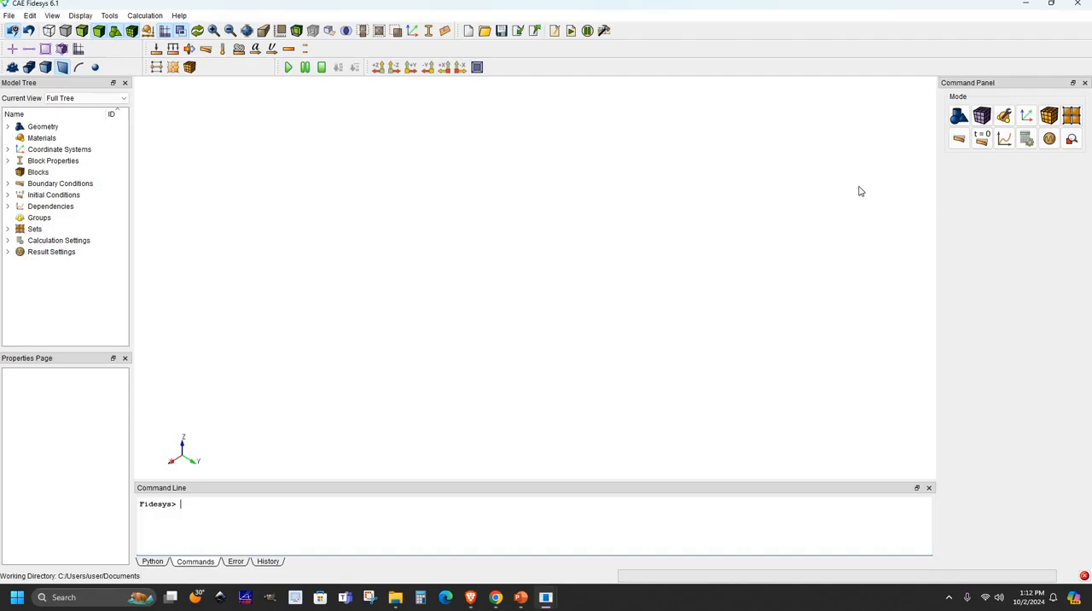
left_click(964, 115)
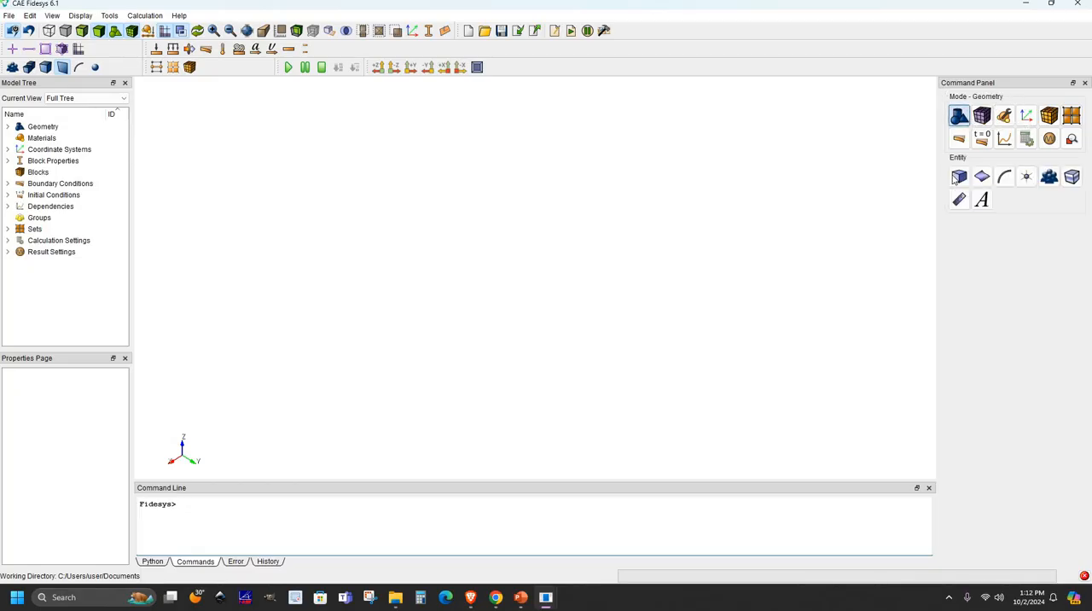
left_click(957, 177)
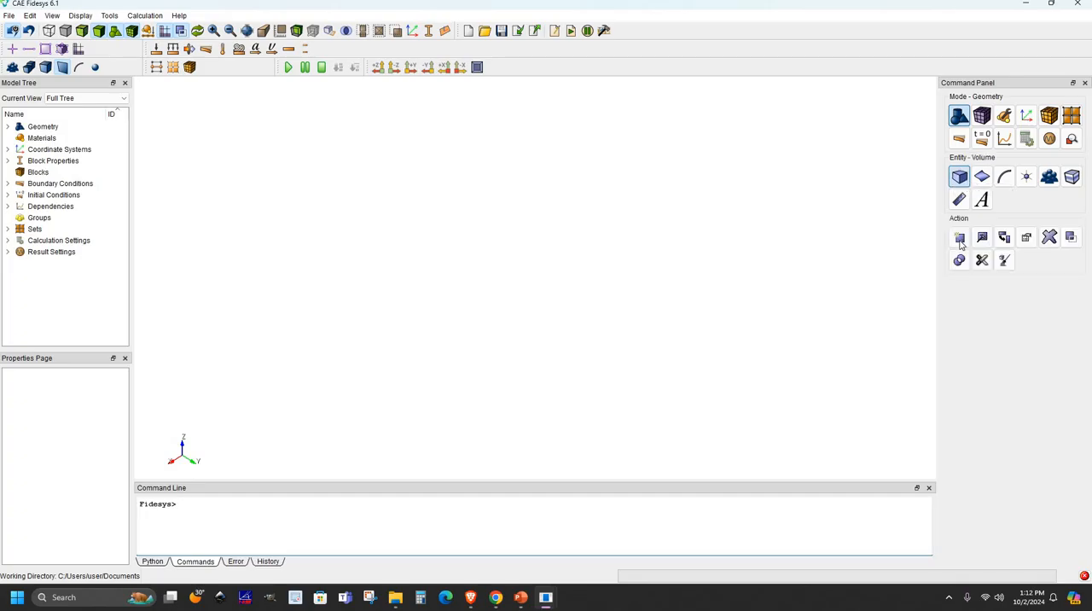
left_click(961, 241)
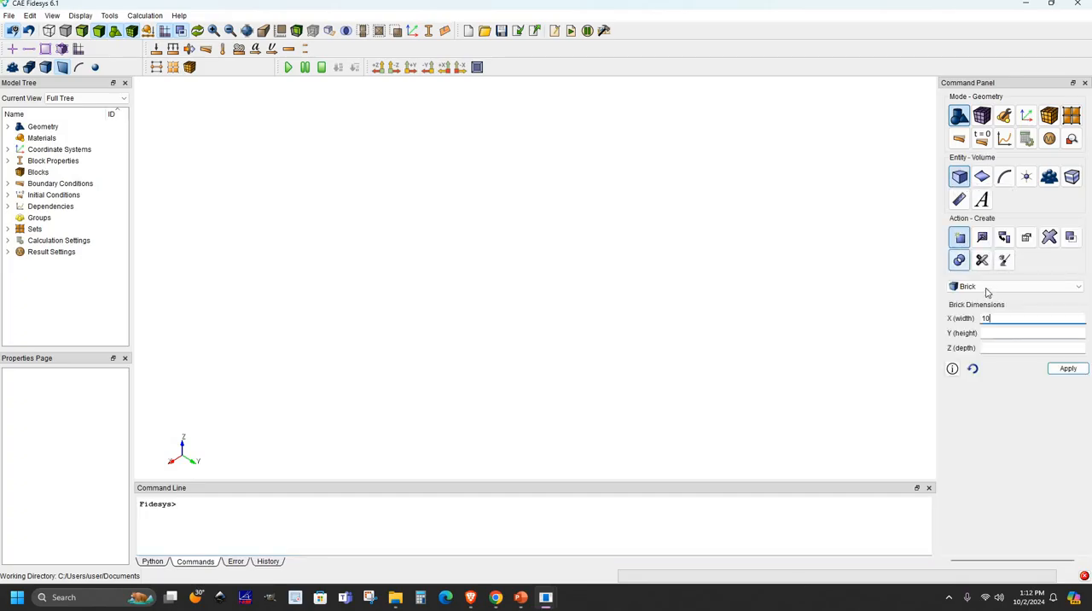
left_click(999, 288)
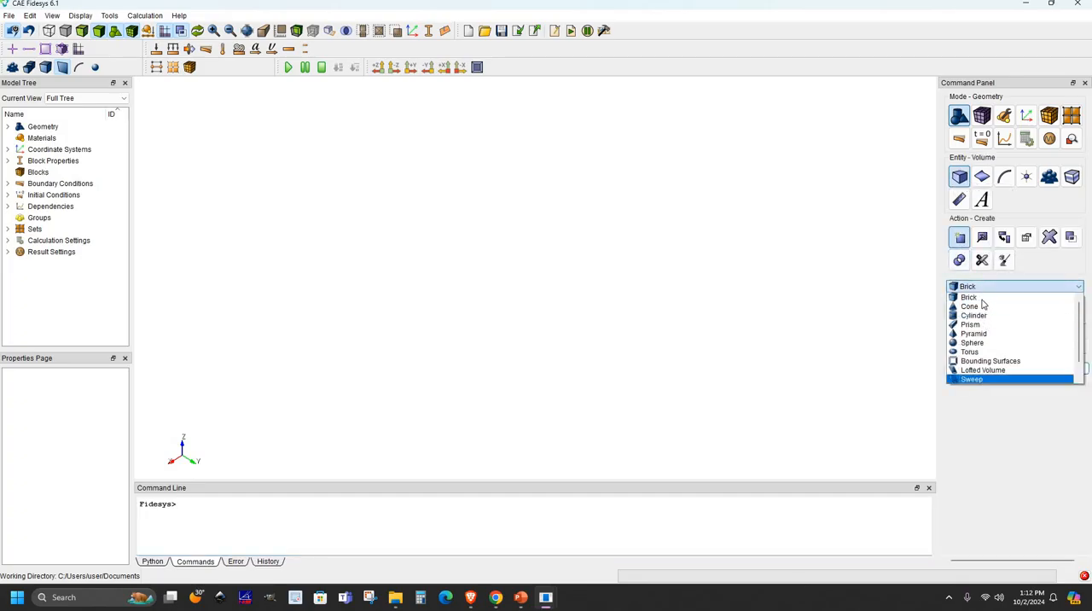
left_click(999, 296)
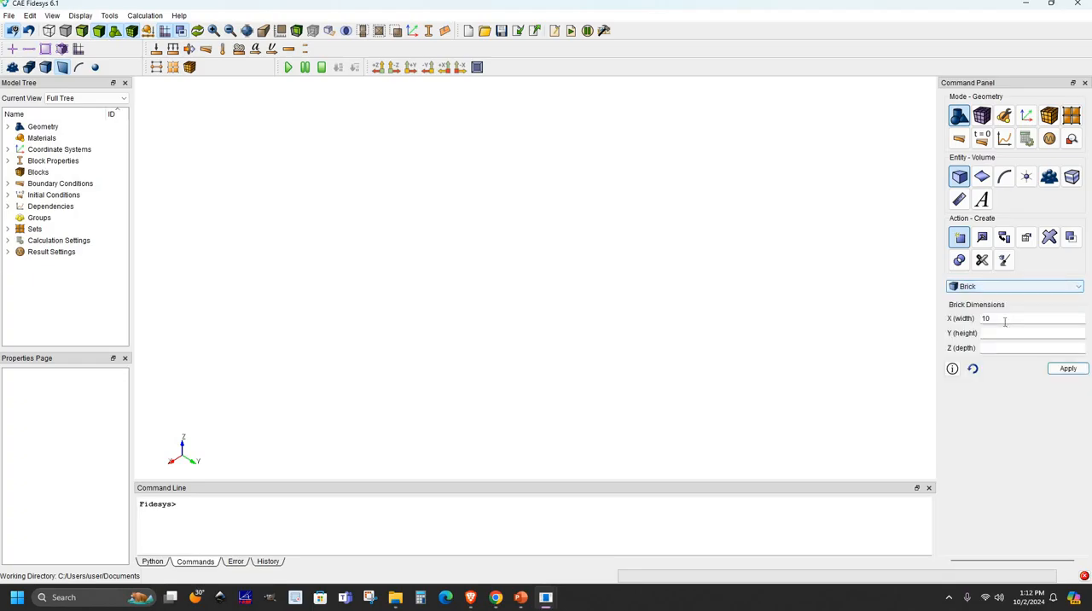
key("BackSpace")
key("BackSpace")
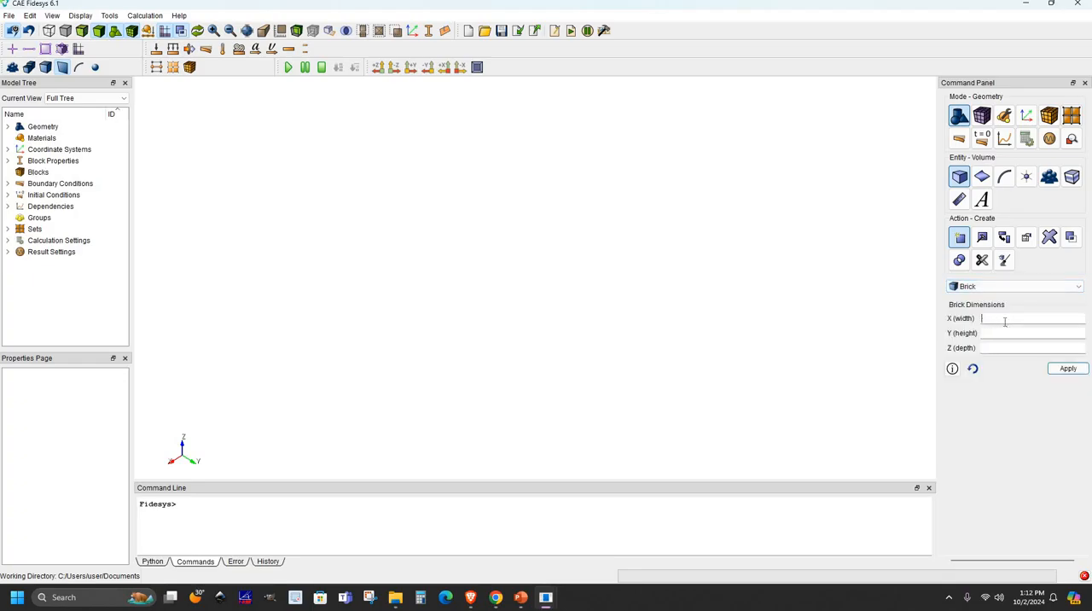
type("0.1")
left_click(998, 335)
type("1")
left_click(1067, 370)
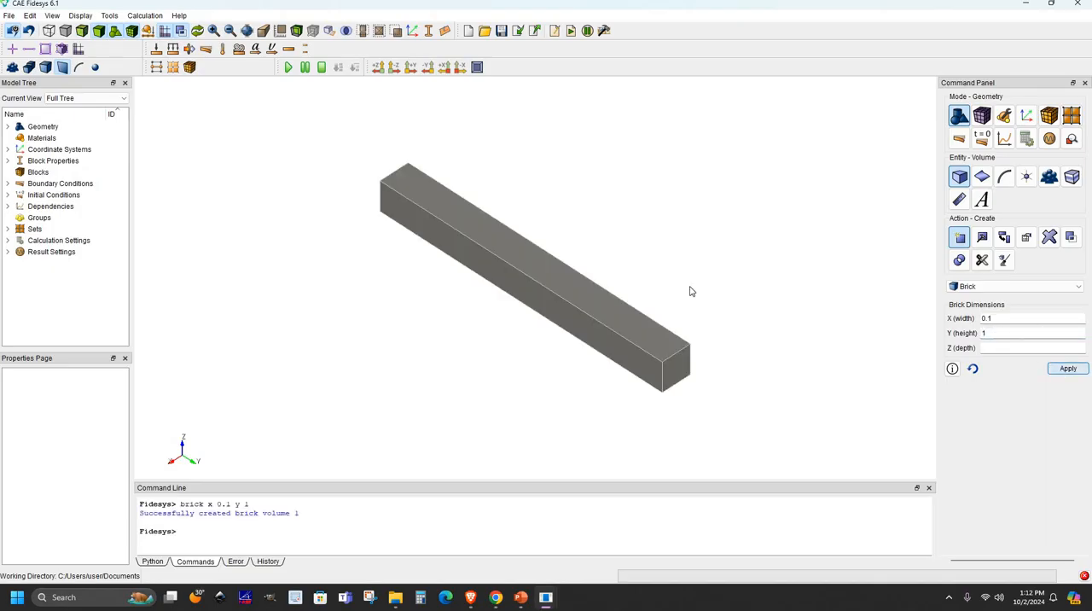
- Create a line curve between vertices 1 and 4 along the upper edge at one end of the beam
left_click_drag(754, 319, 455, 314)
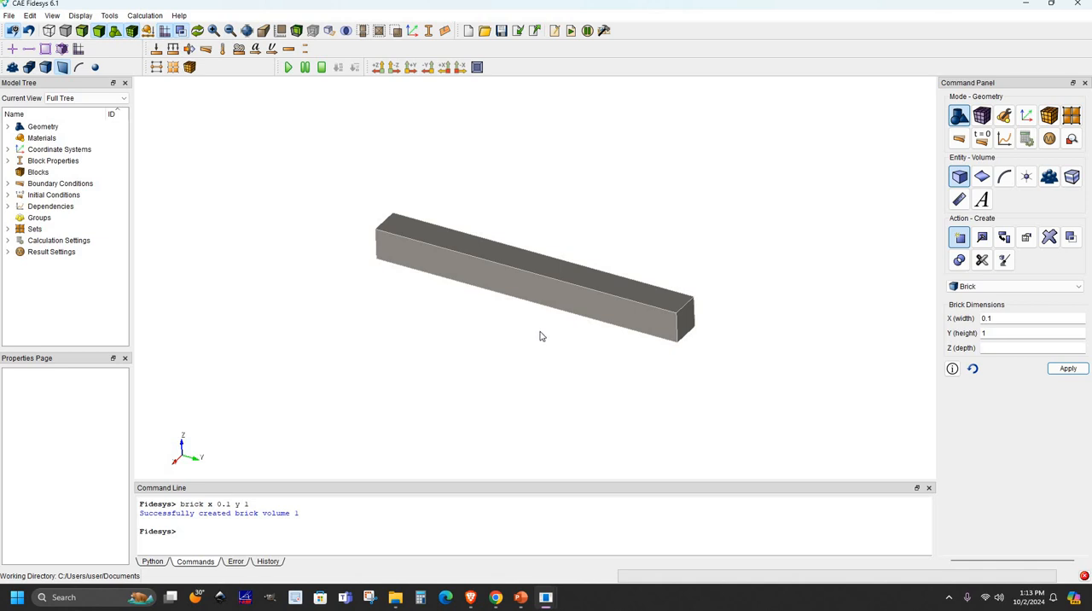
left_click(1003, 178)
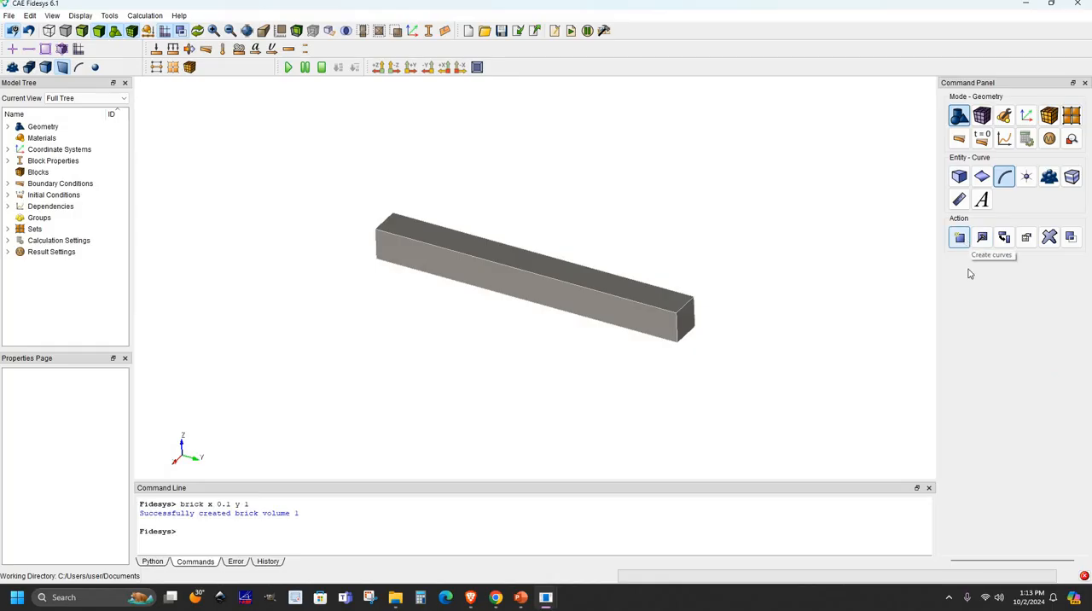
left_click(959, 237)
left_click(973, 264)
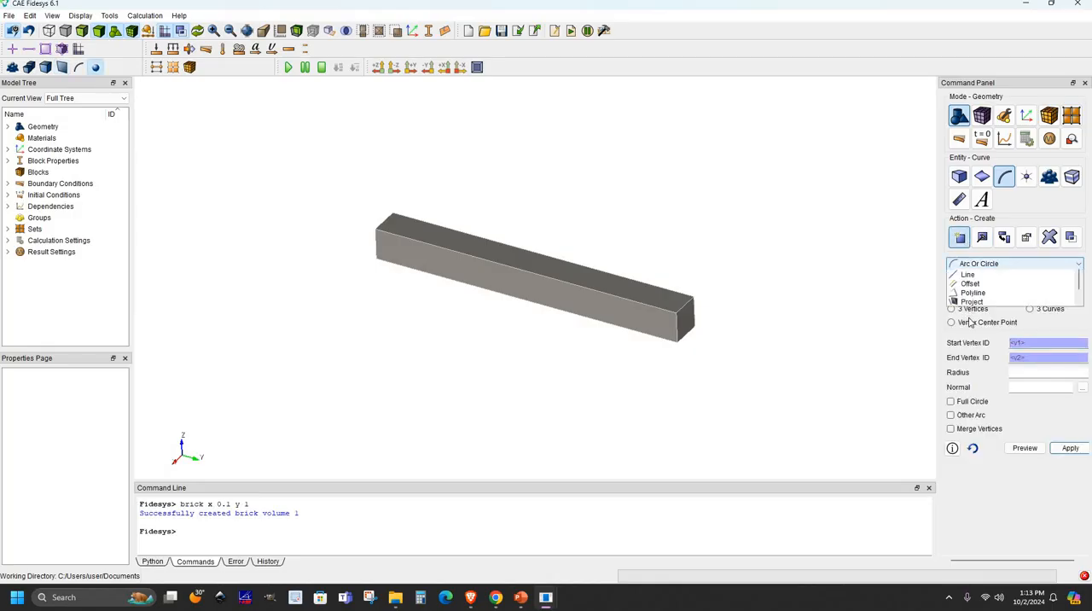
left_click(1000, 332)
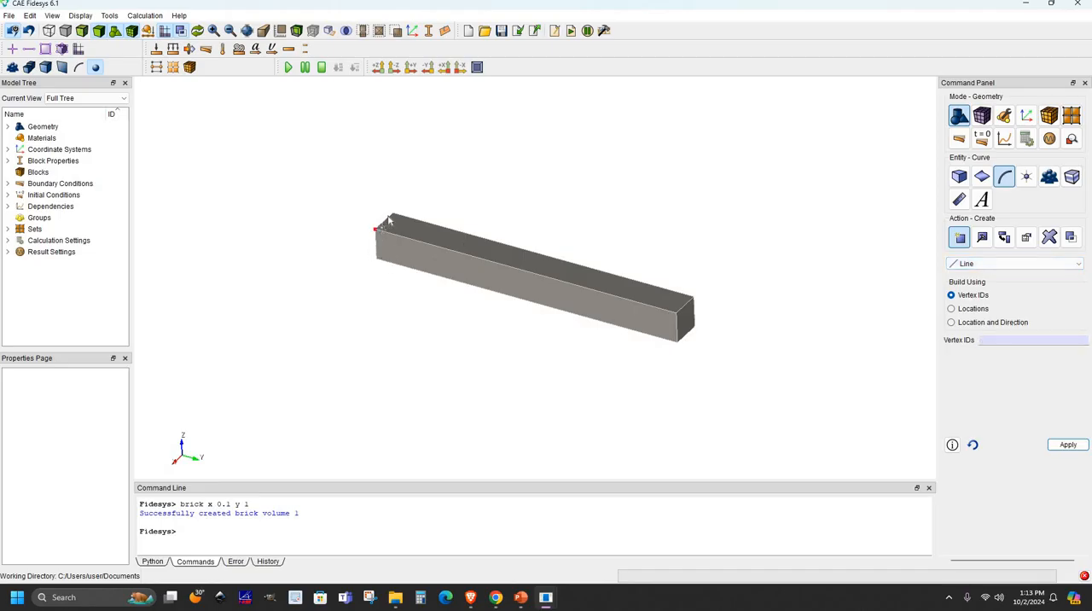
left_click(388, 221)
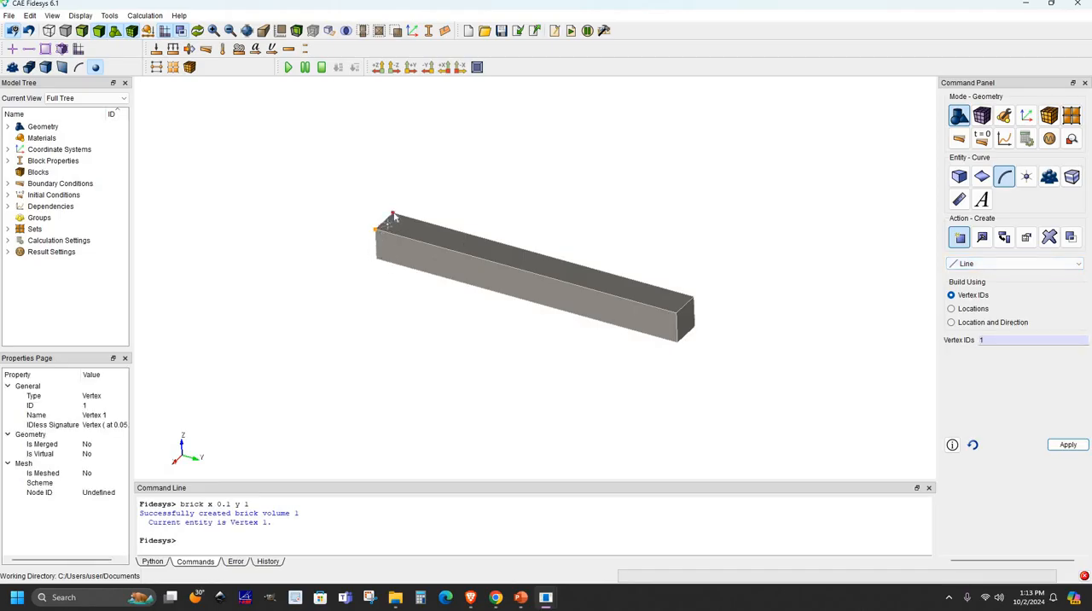
left_click(393, 217)
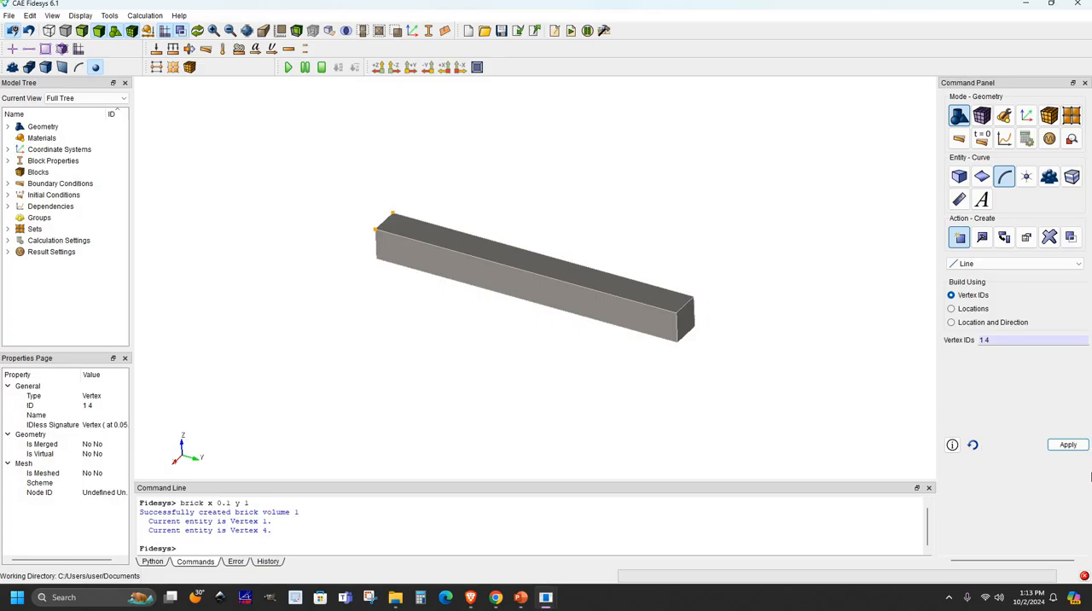
left_click(1071, 444)
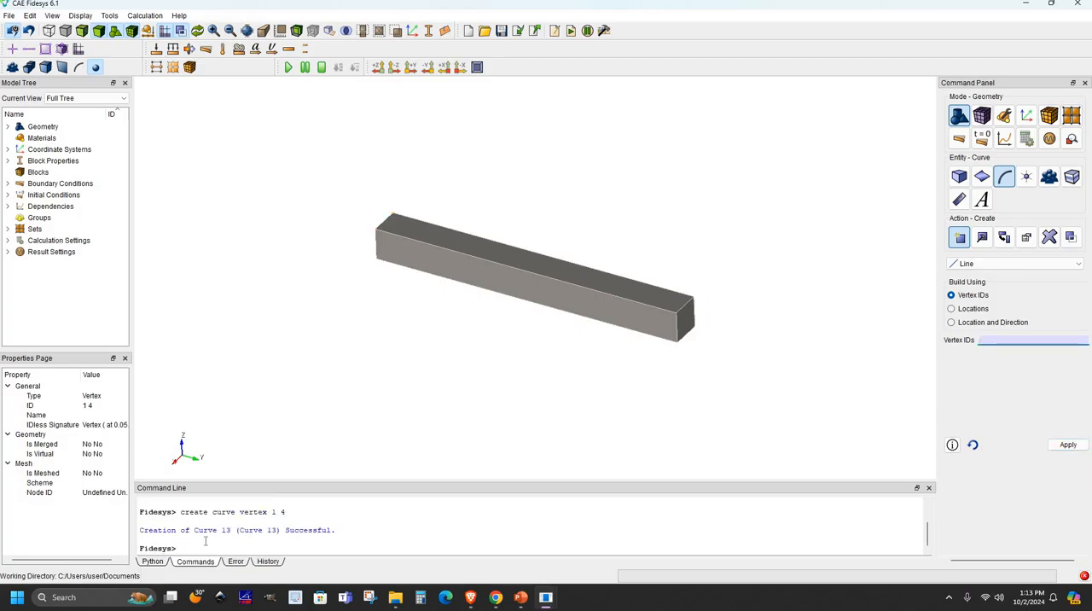
- Check the curve creation entry in the command log and list the geometry's free curves in the model tree
left_click_drag(181, 512, 300, 517)
left_click_drag(141, 531, 354, 532)
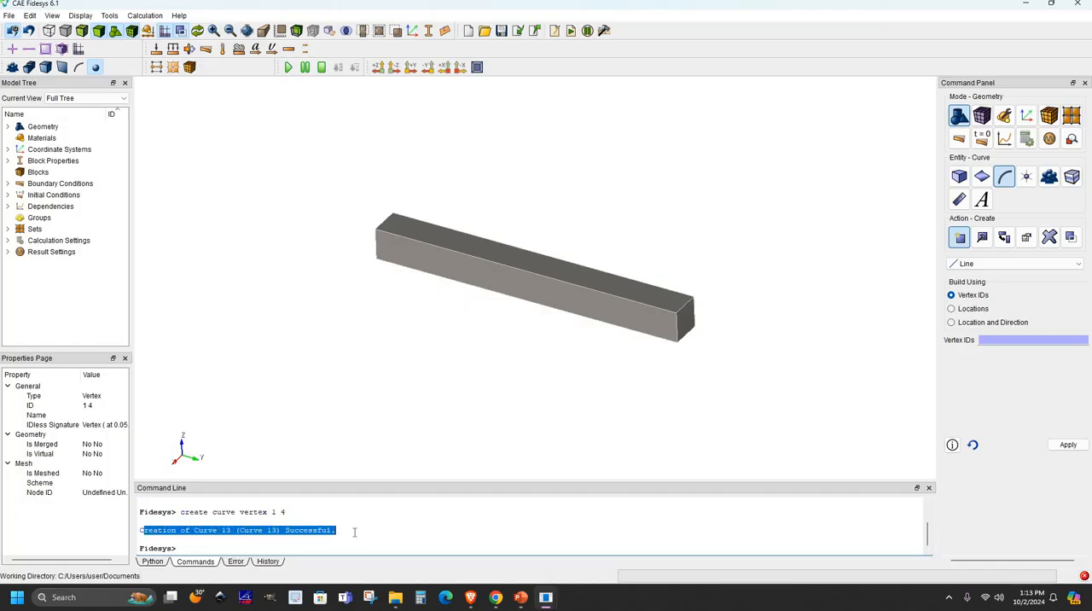
left_click(7, 126)
left_click(20, 172)
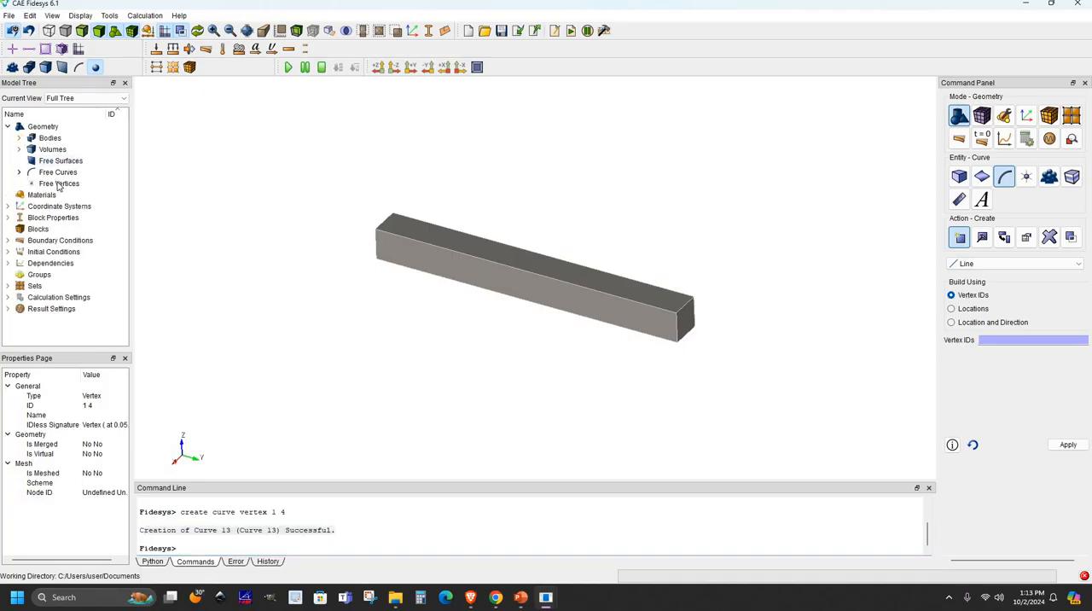
left_click(874, 308)
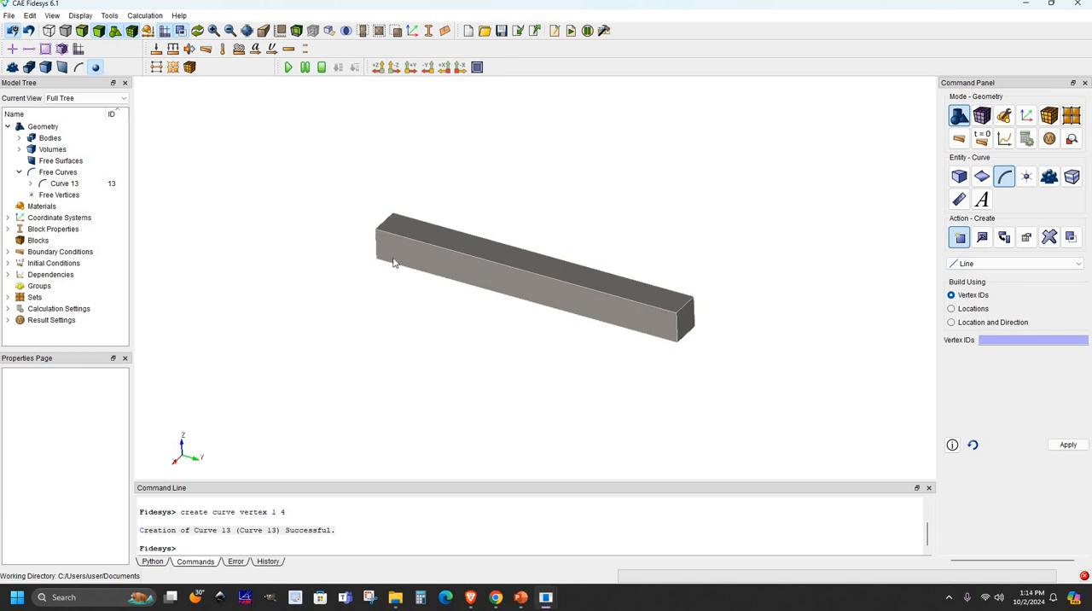
- Move curve 13 by a Y distance of 0.1 along the beam's upper face, previewing it before applying
left_click(1009, 244)
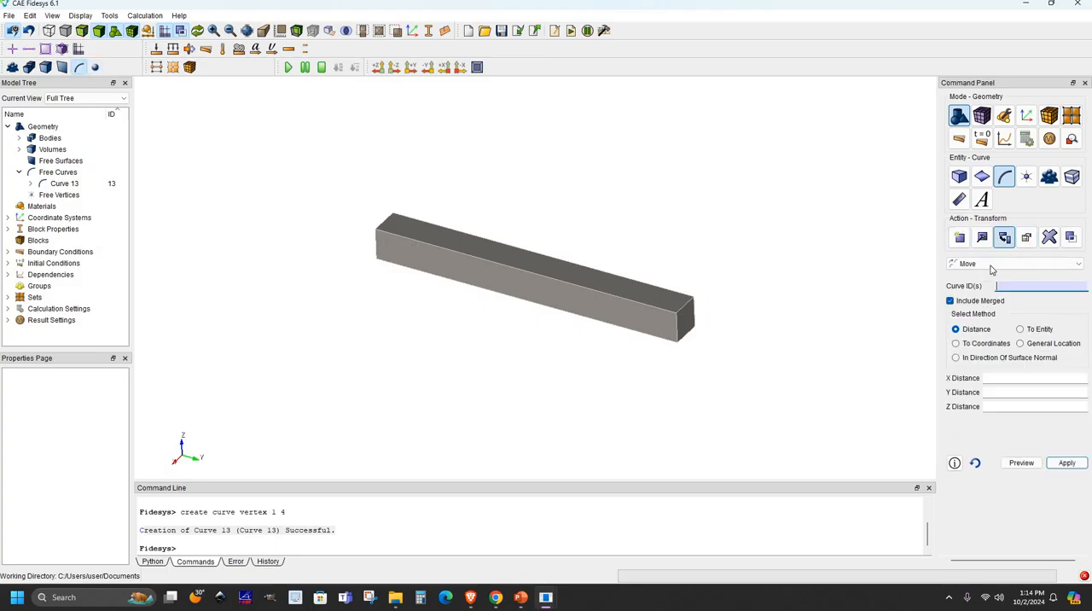
left_click(990, 268)
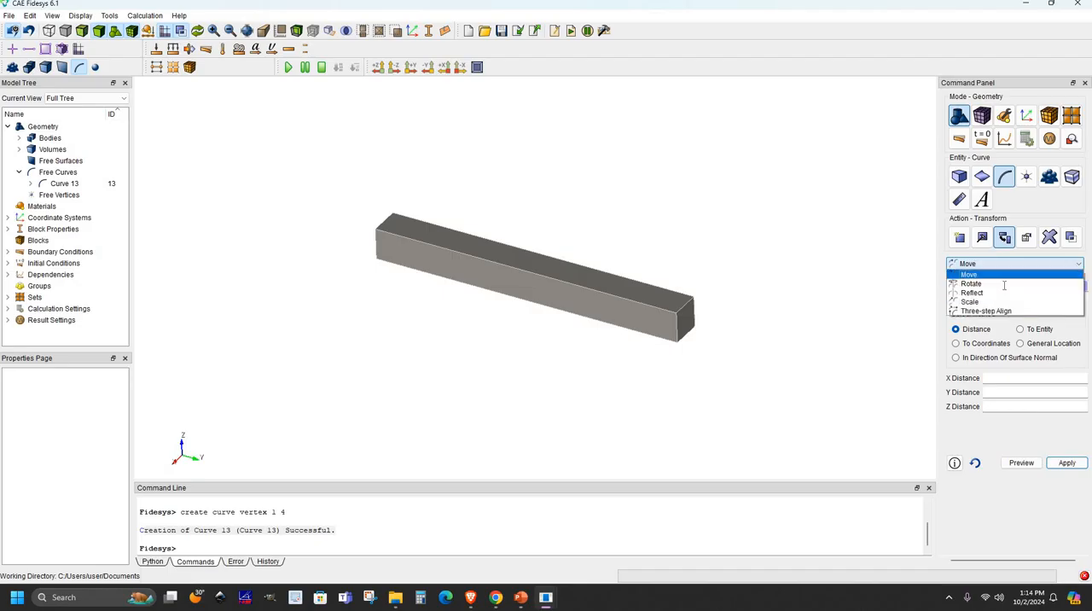
left_click(1004, 278)
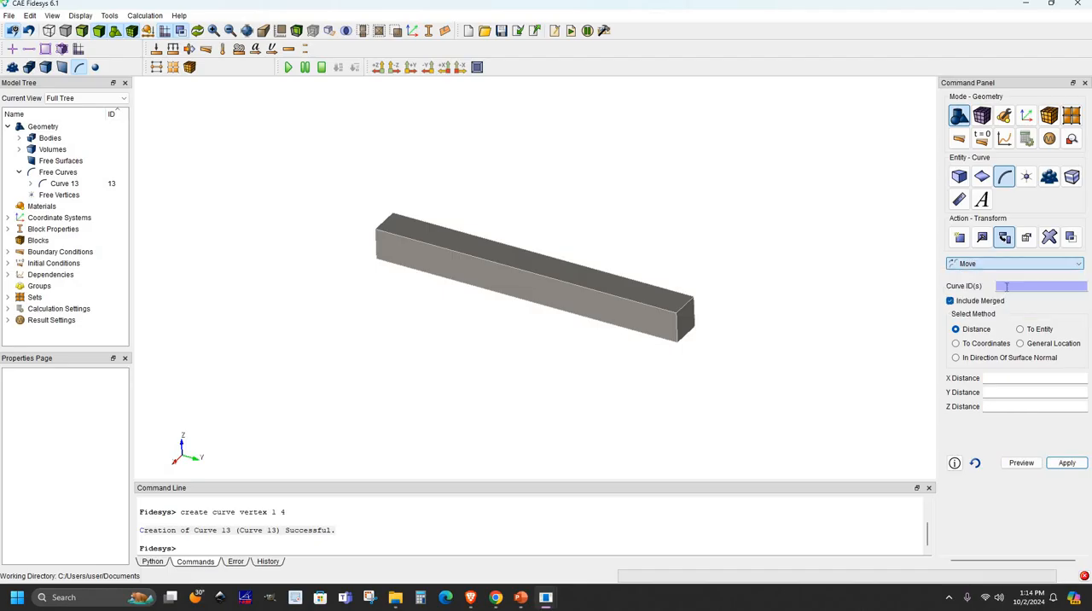
left_click(388, 223)
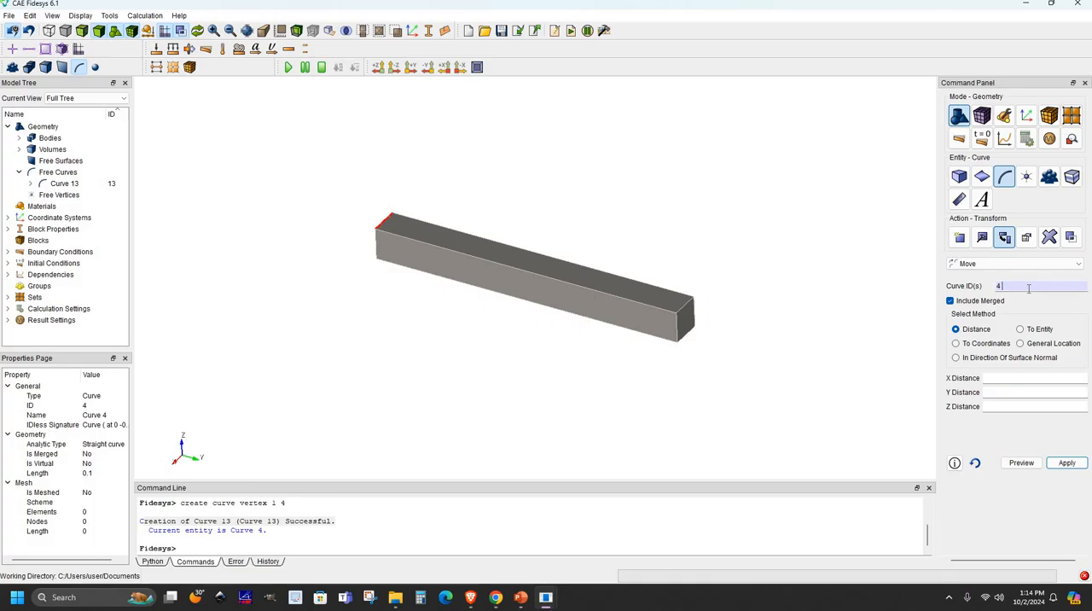
key("BackSpace")
type("13")
left_click(1007, 393)
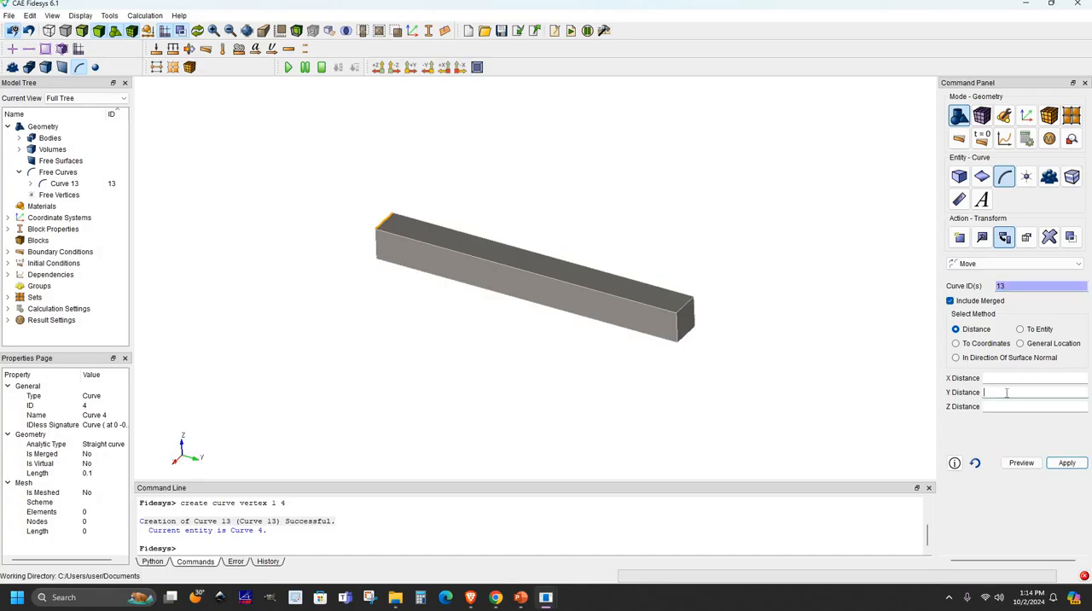
type("0.1")
left_click(1030, 462)
left_click(1069, 463)
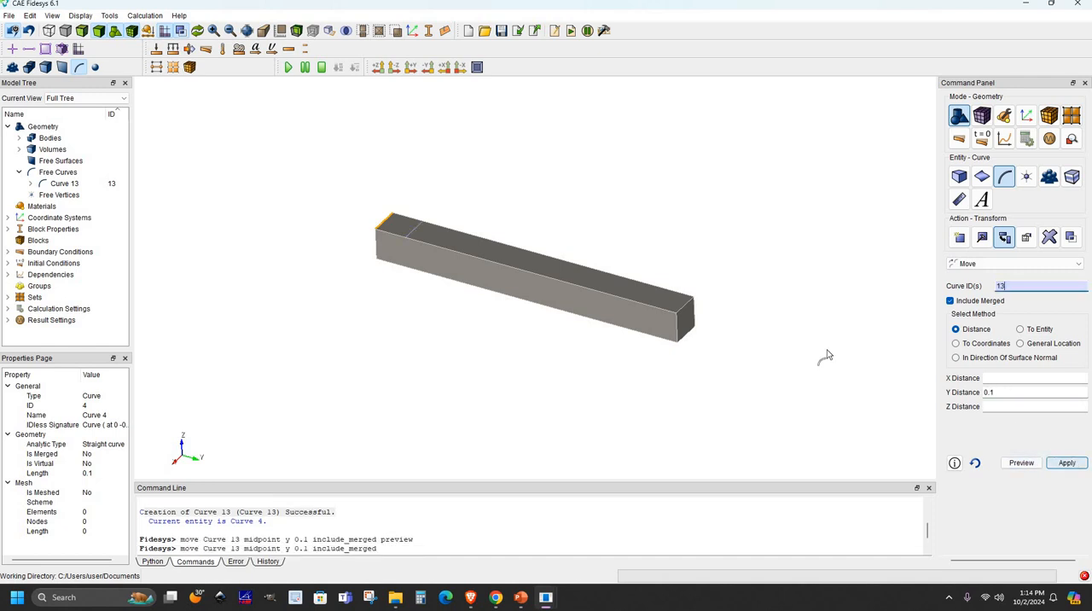
left_click(408, 228)
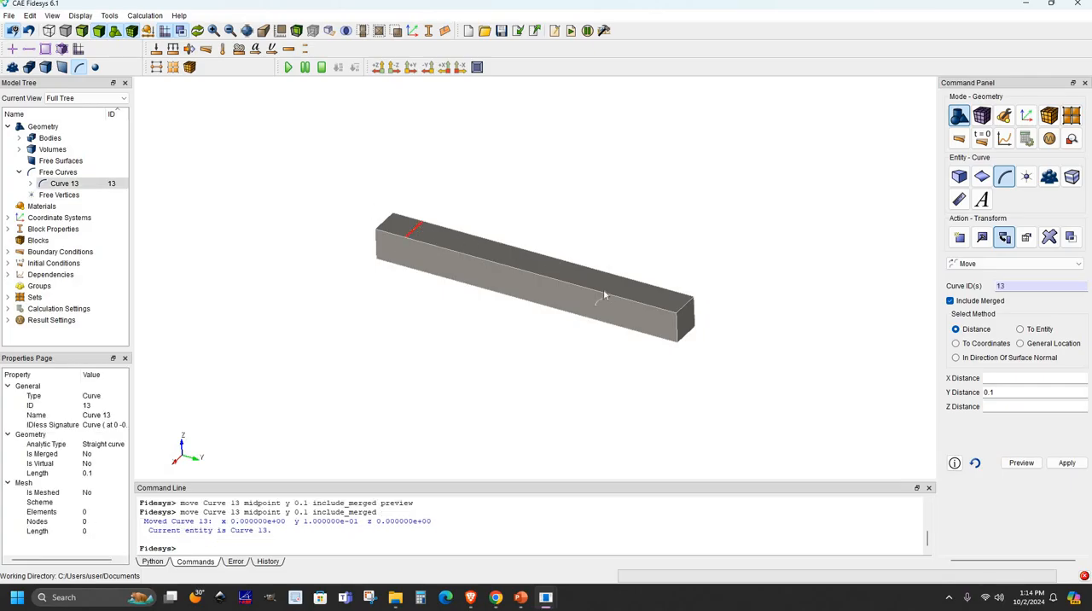
- Split surface 1, the beam's upper face, through vertices 9 and 10 at the ends of the moved curve
left_click(983, 178)
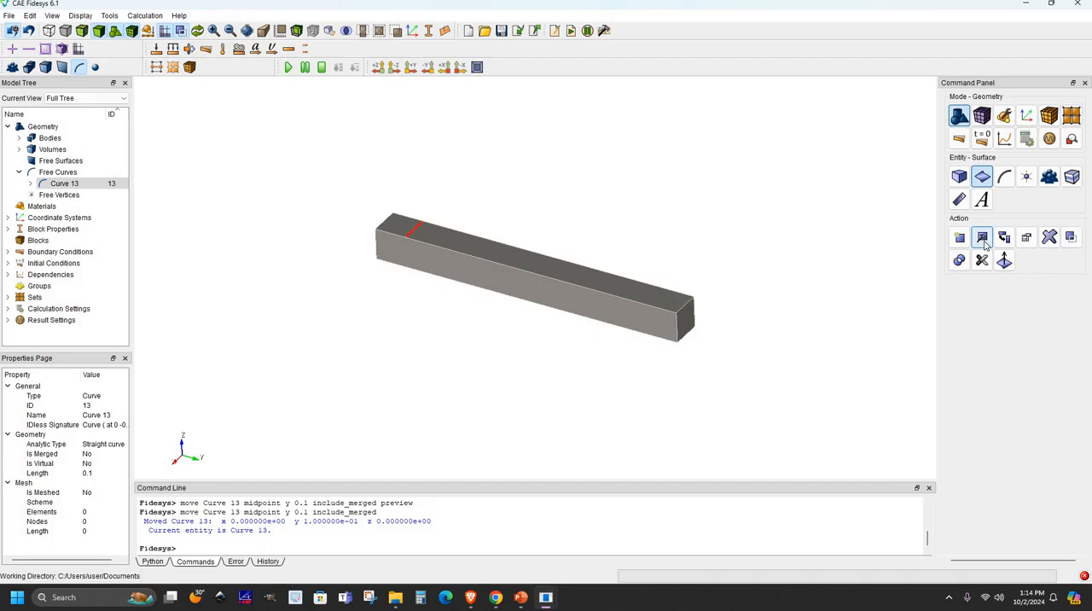
left_click(982, 238)
left_click(978, 288)
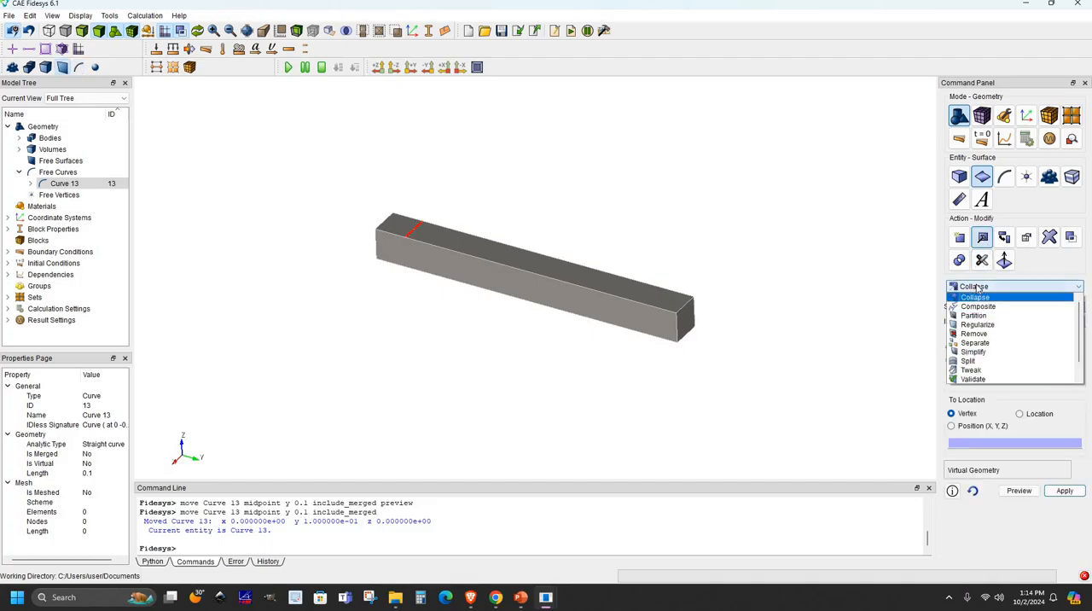
left_click(972, 362)
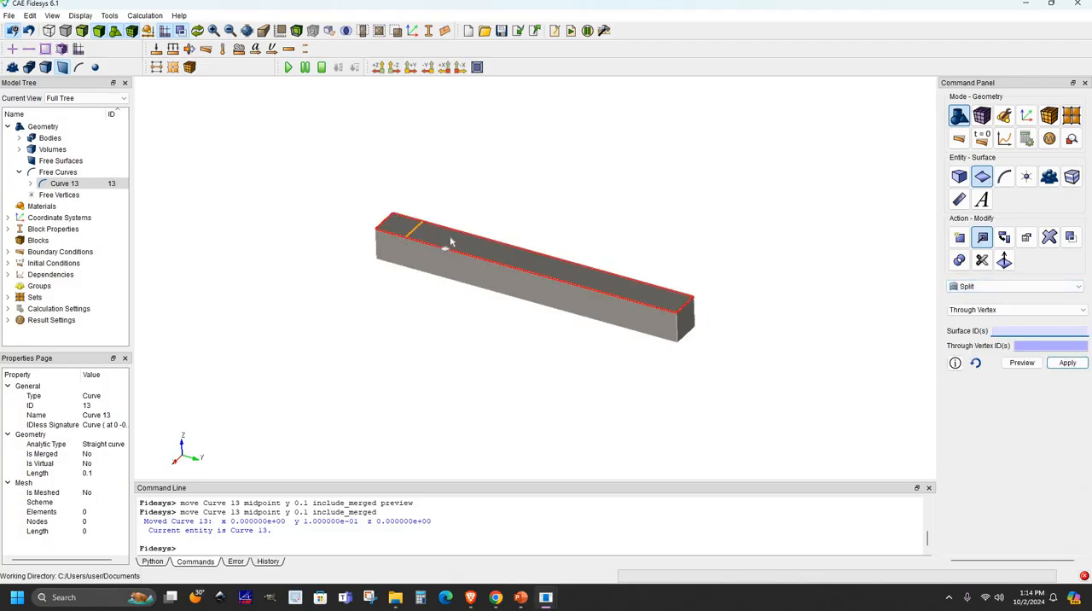
left_click(1024, 344)
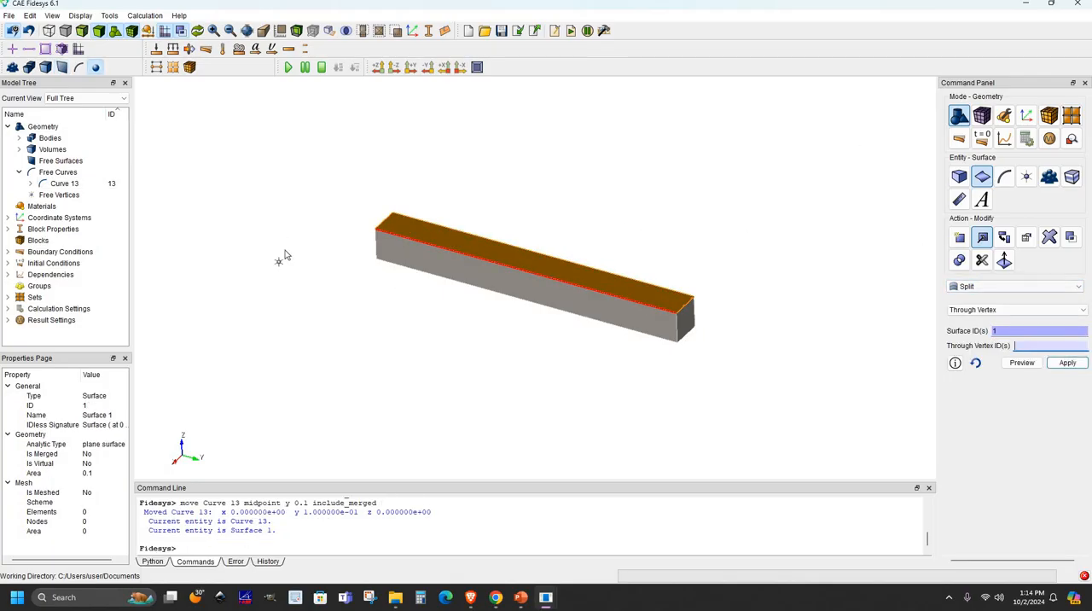
scroll(333, 217, "up", 3)
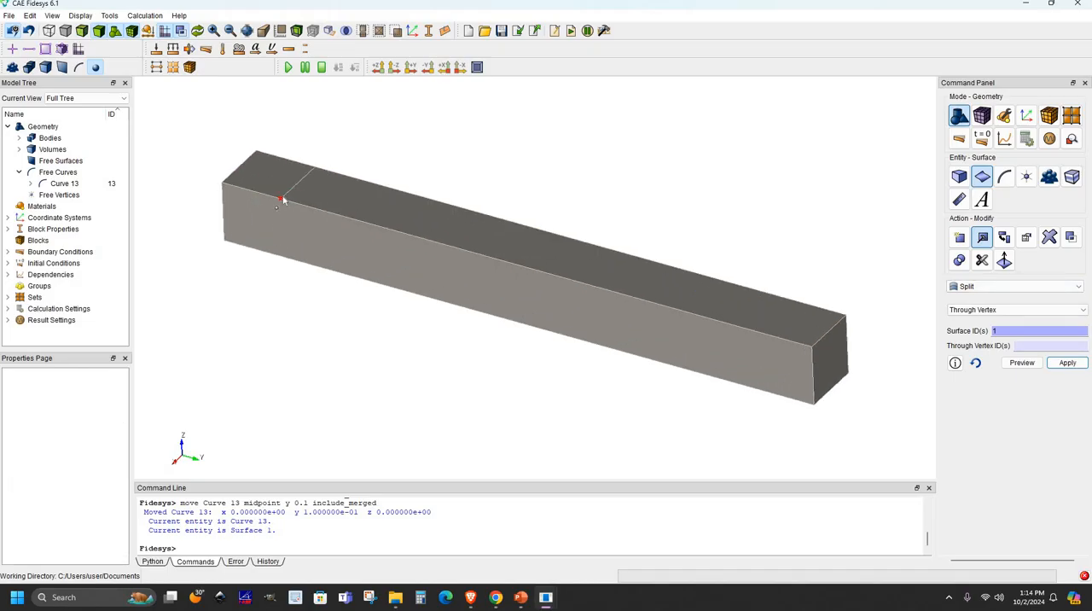
left_click(316, 172)
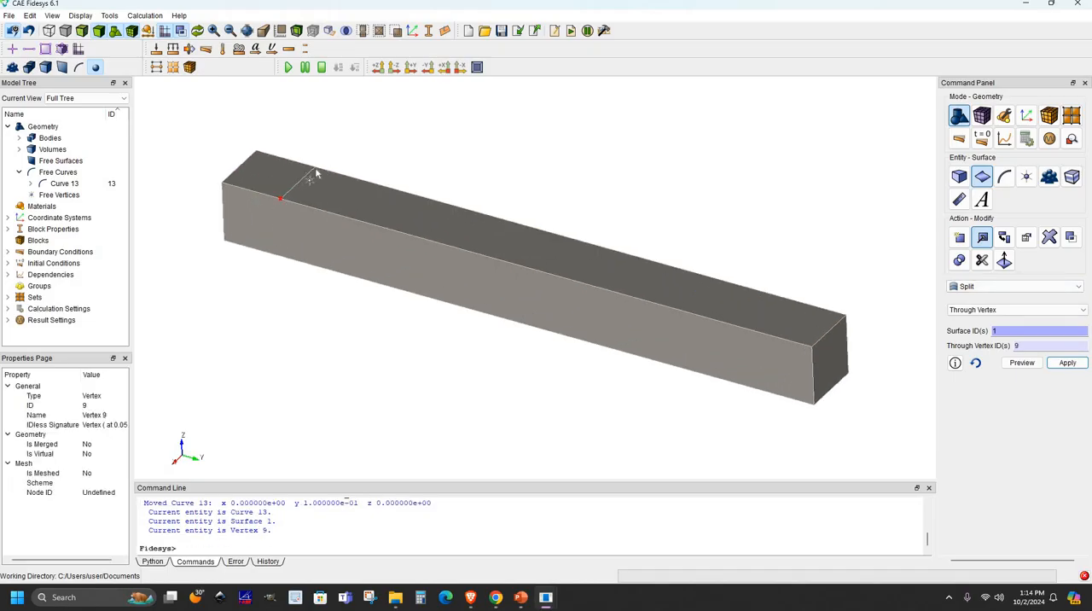
left_click(1077, 365)
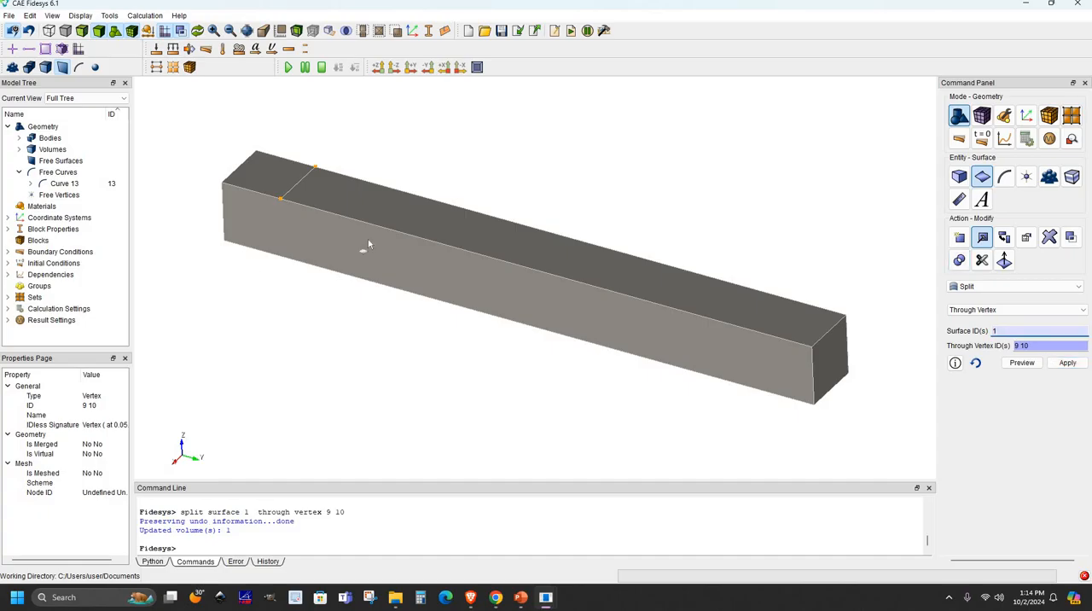
- Delete free curve 13 and check the split by selecting each part of the beam's upper face
right_click(97, 183)
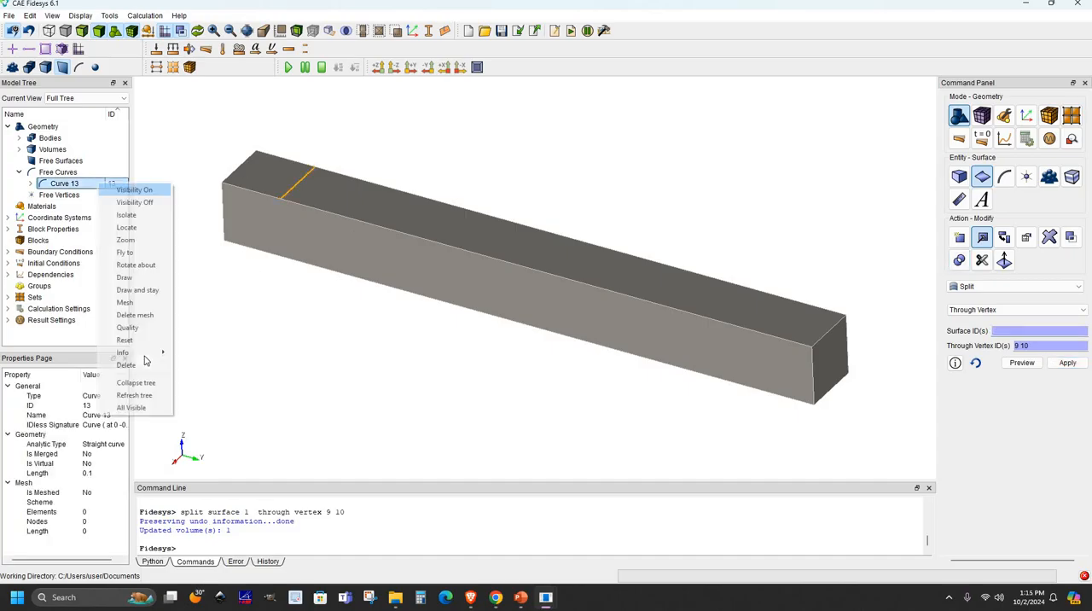
left_click(143, 365)
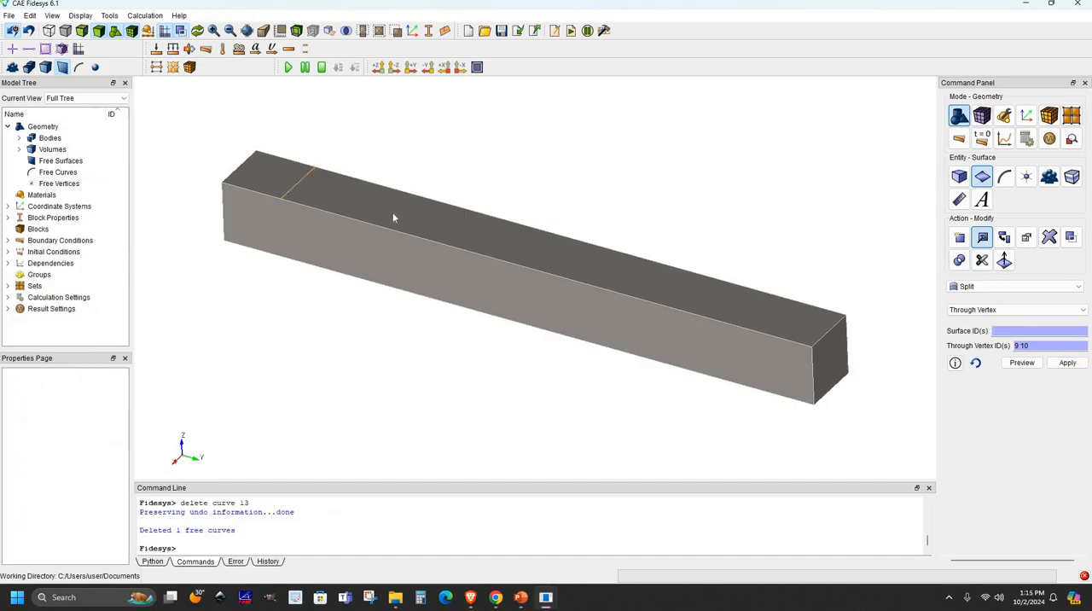
left_click(275, 176)
left_click(288, 182)
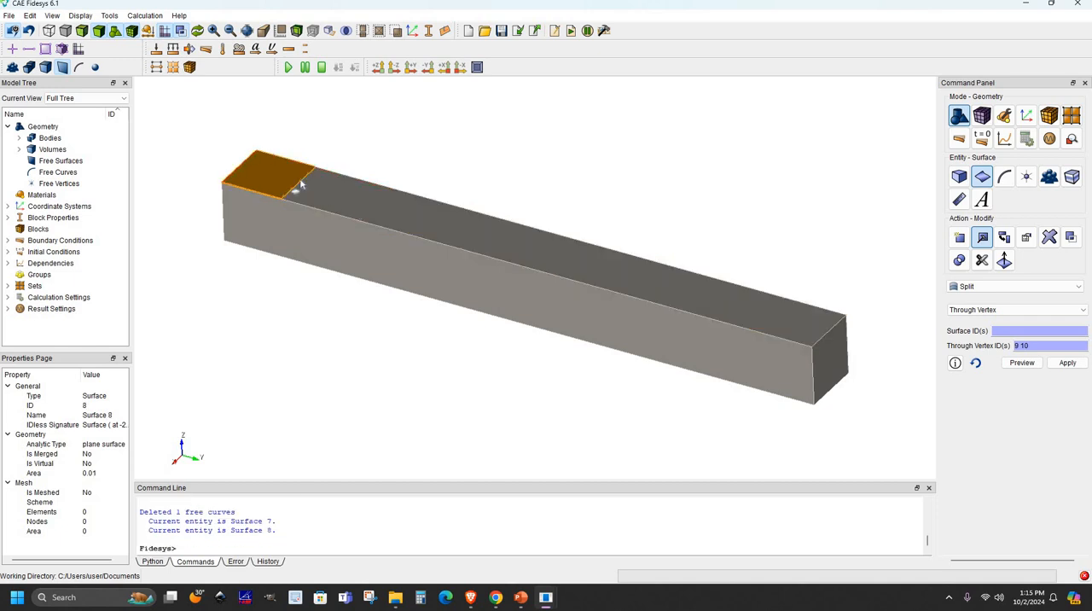
left_click(289, 182)
left_click(340, 194)
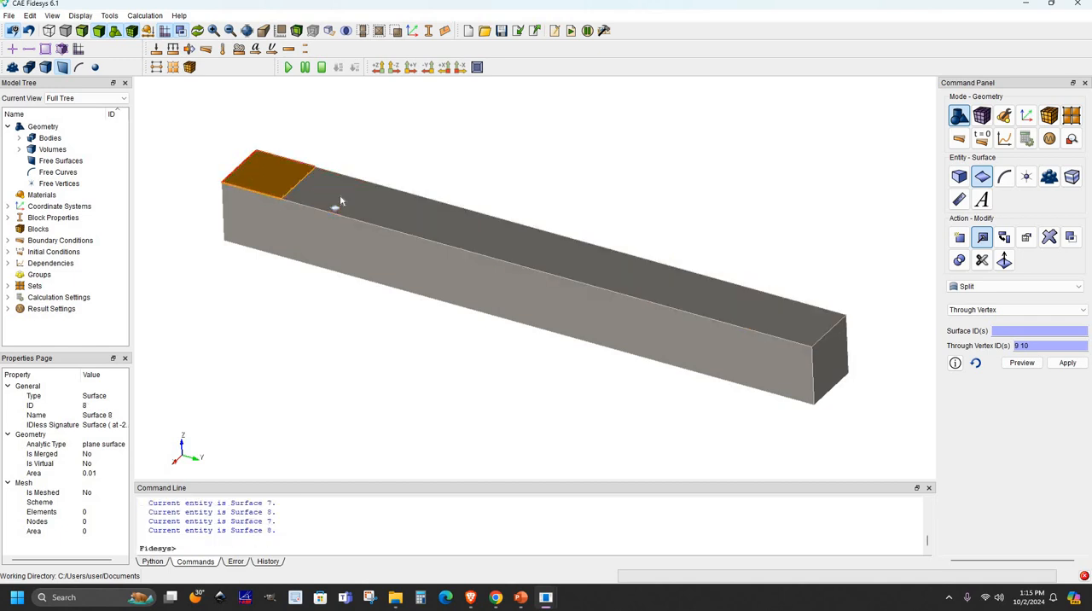
left_click(339, 198)
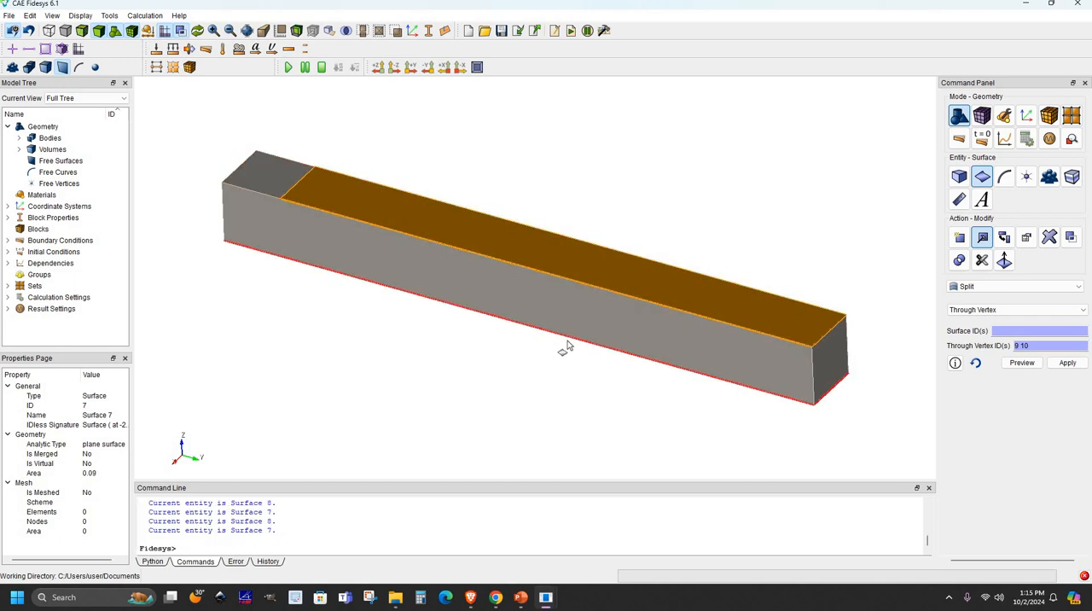
left_click_drag(433, 179, 517, 182)
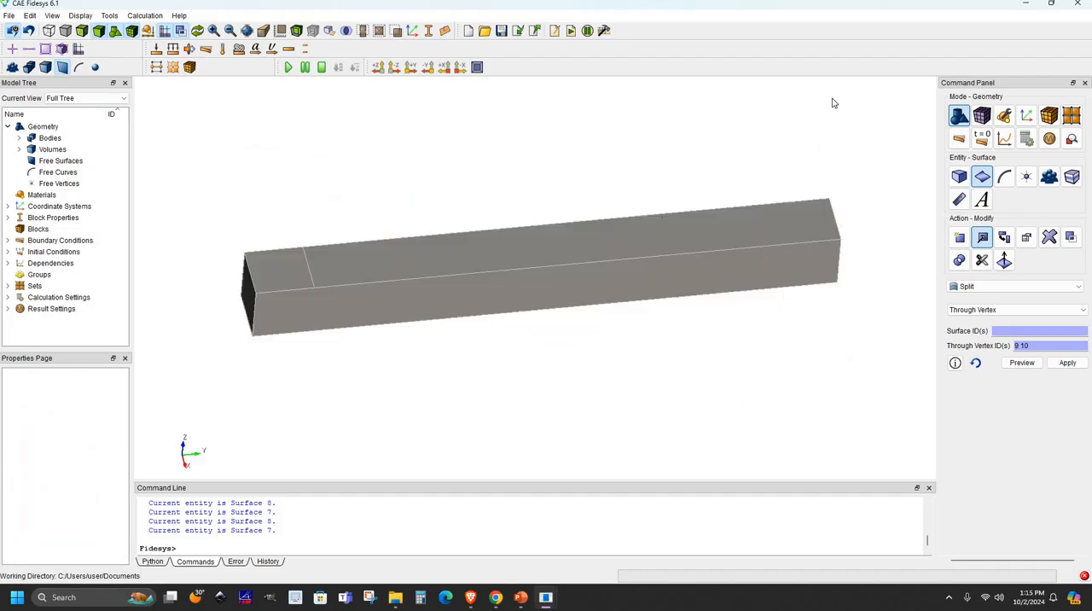
- Apply an approximate mesh size of 0.01 to beam volume 1
left_click(984, 120)
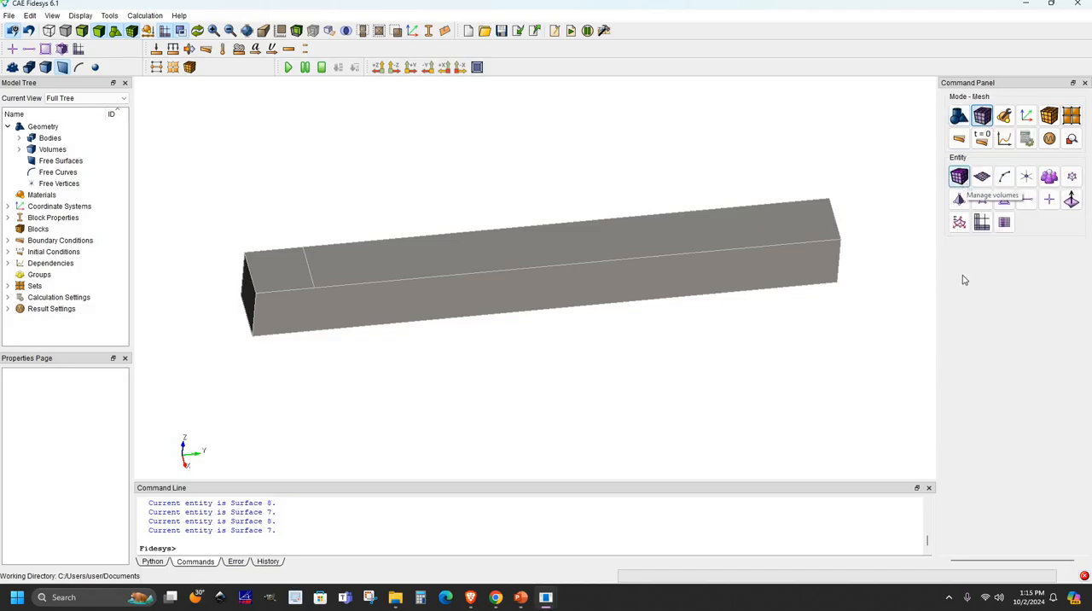
left_click(959, 177)
left_click(959, 261)
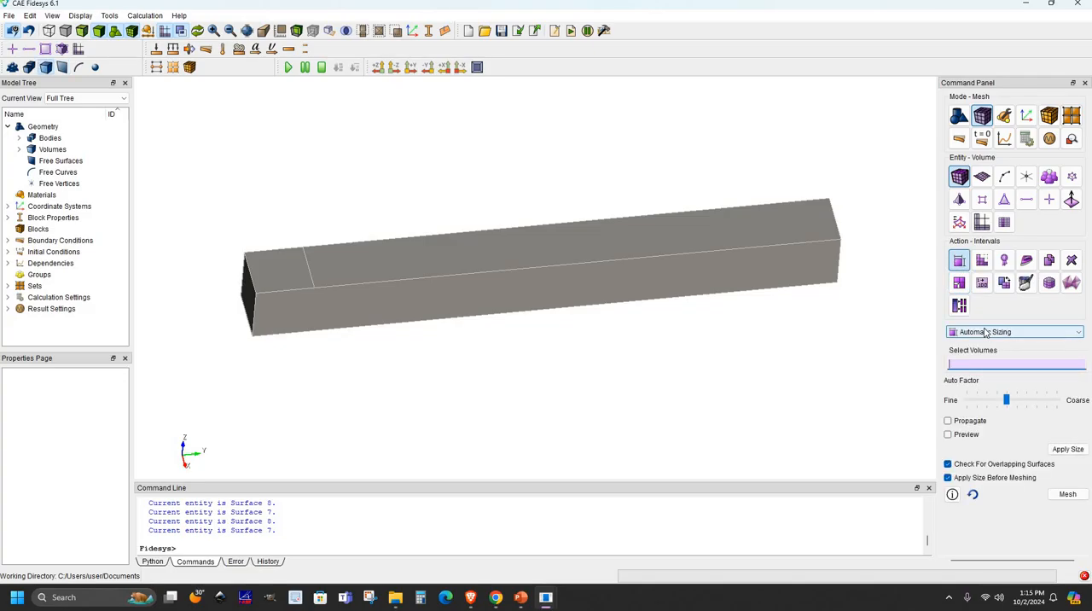
left_click(986, 332)
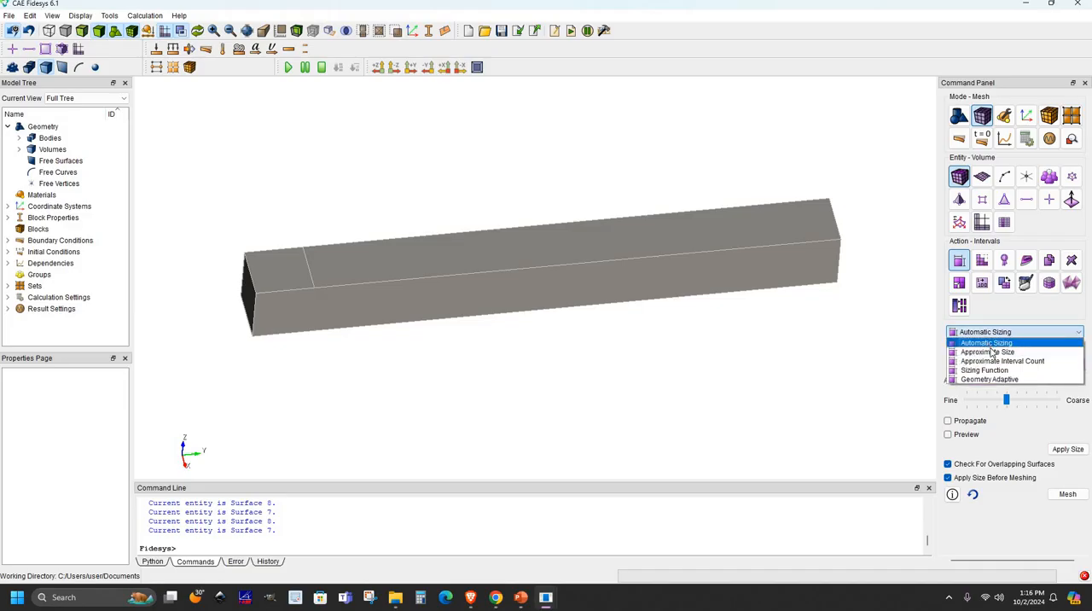
left_click(987, 353)
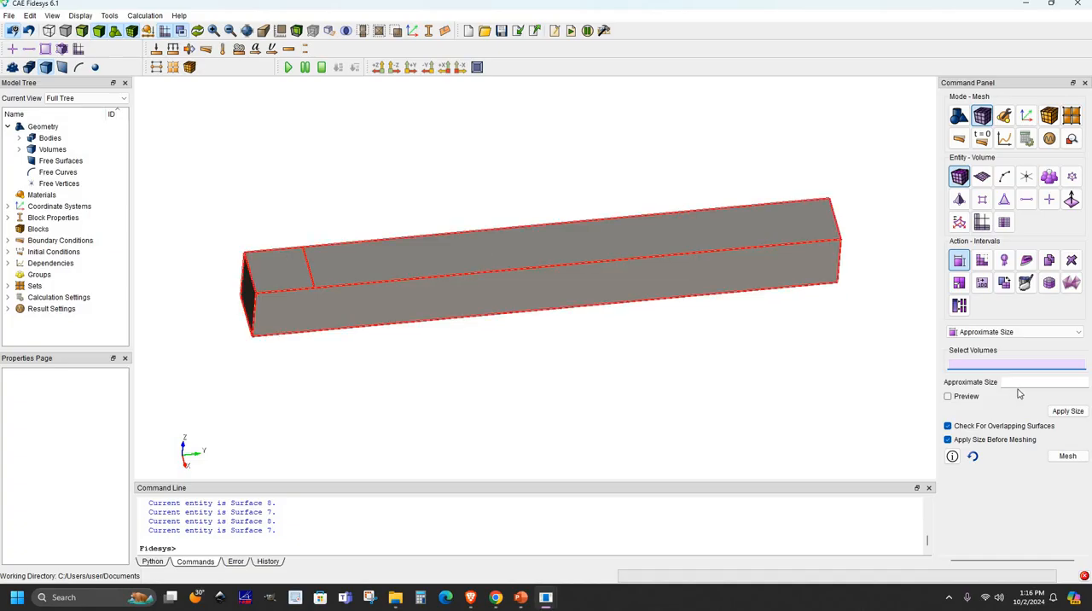
left_click(510, 258)
left_click(1015, 381)
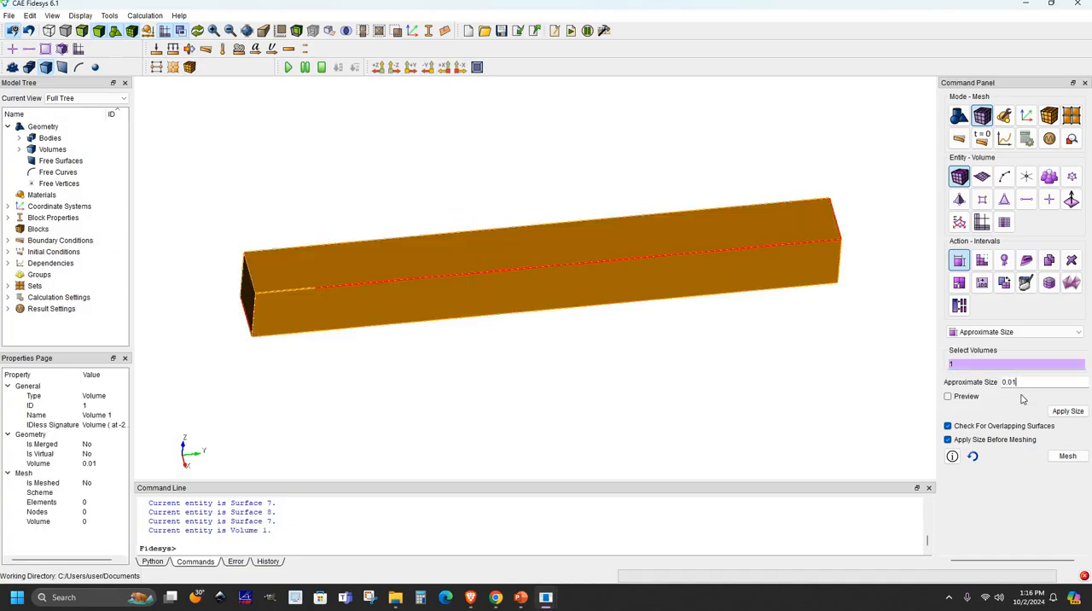
type("0.01")
left_click(1068, 414)
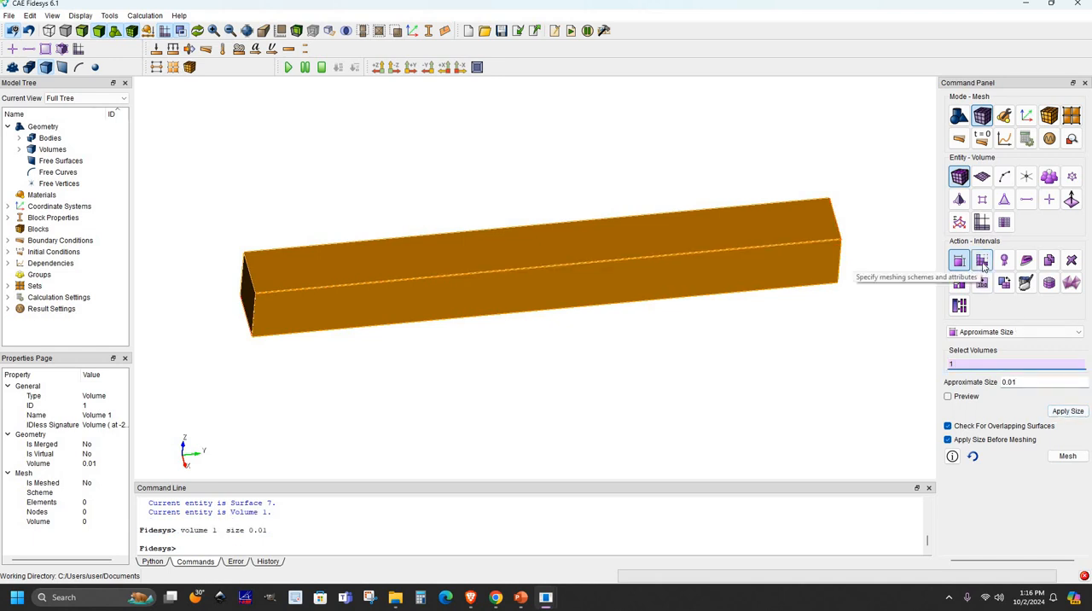
- Mesh volume 1 with the SubMap scheme and inspect the meshed beam
left_click(983, 270)
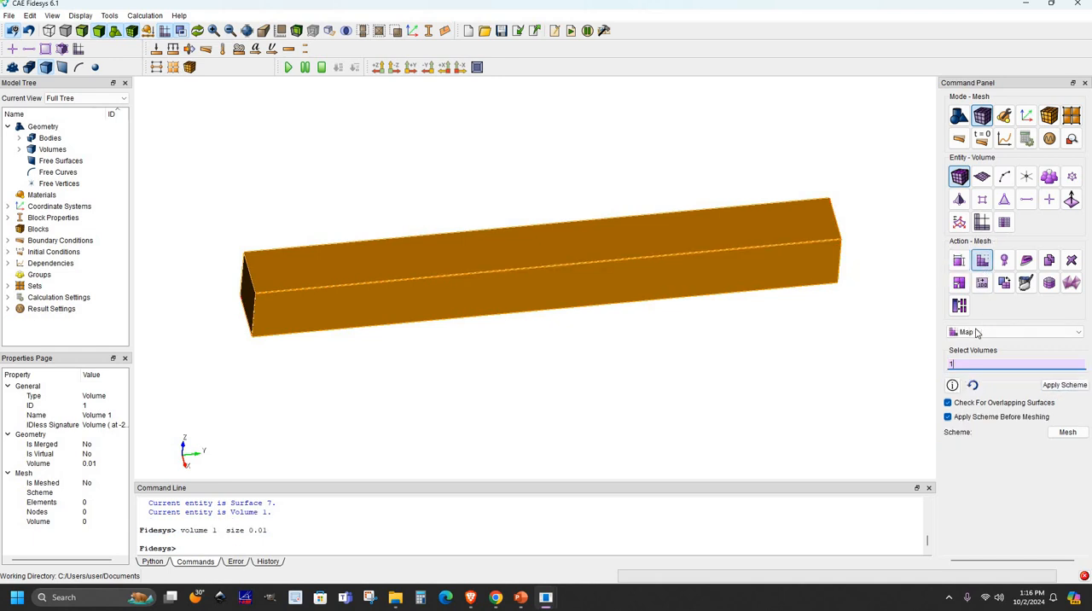
left_click(977, 333)
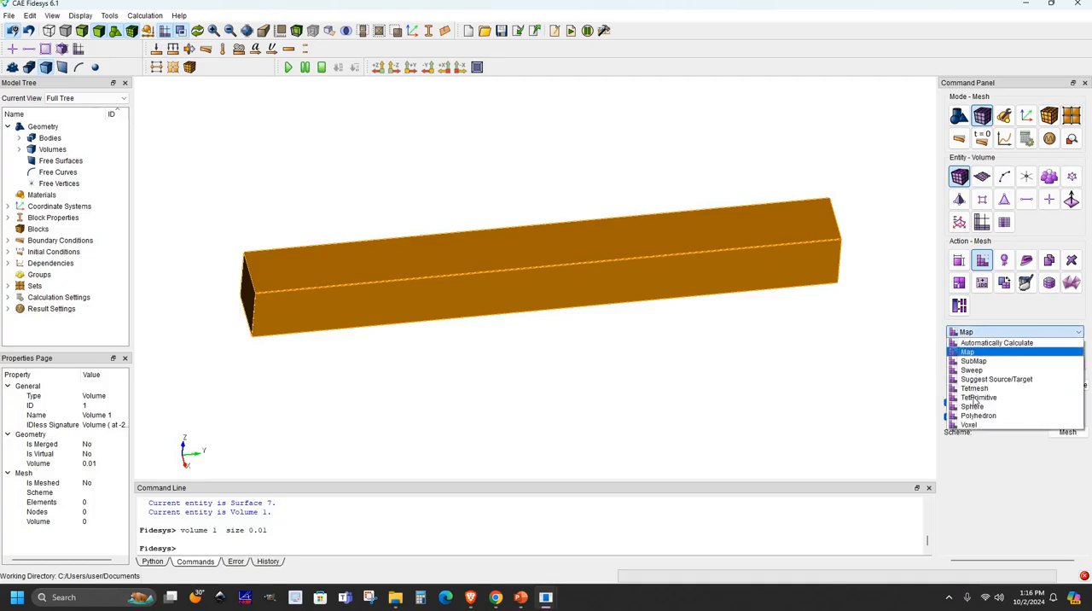
left_click(1067, 436)
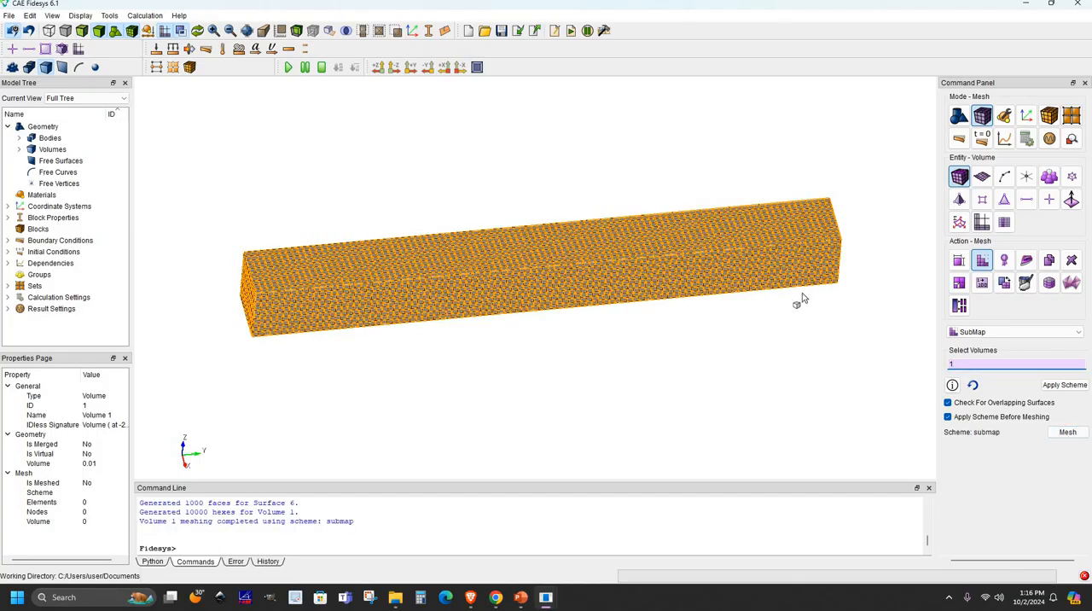
left_click(724, 307)
mouse_move(725, 307)
left_mouse_down()
mouse_move(643, 320)
mouse_move(683, 328)
mouse_move(719, 307)
left_mouse_up()
scroll(719, 307, "up", 1)
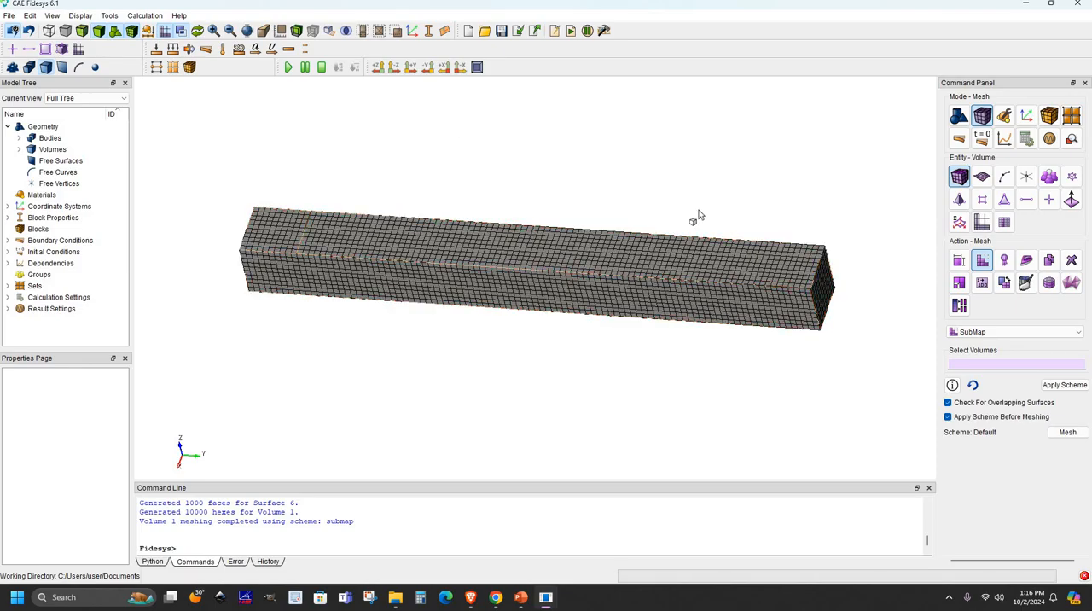
left_click(483, 248)
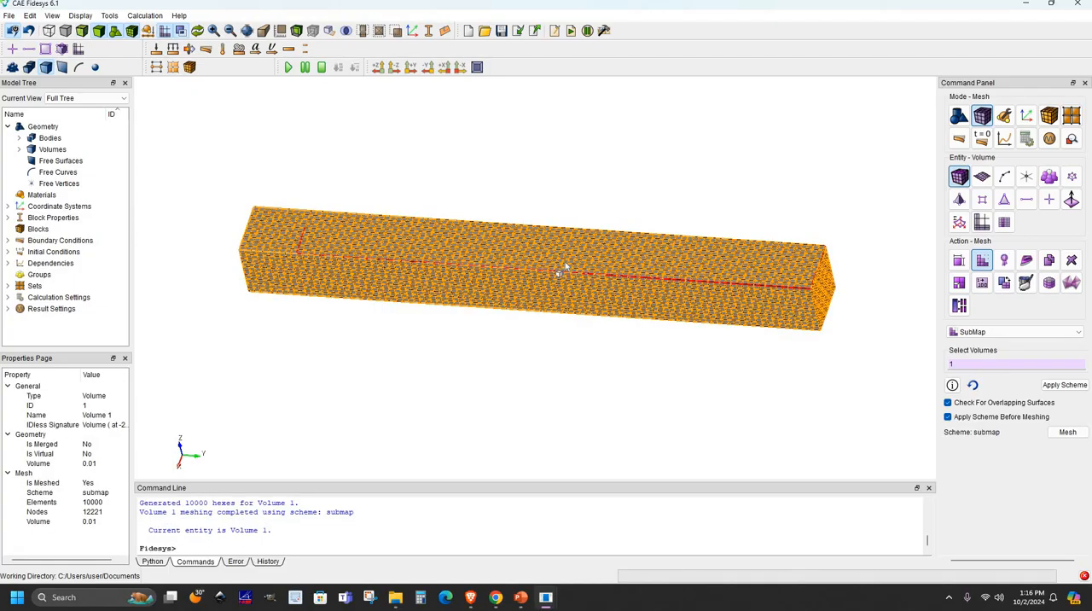
- Open materials management and add the predefined Steel to the material list, enlarging the list area
left_click(1004, 115)
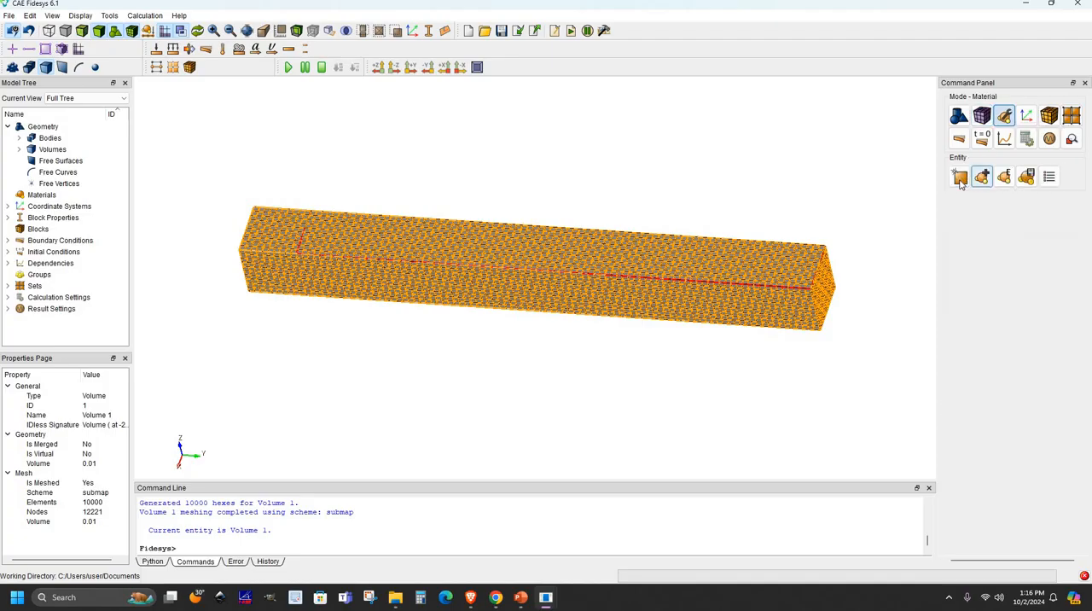
left_click(959, 178)
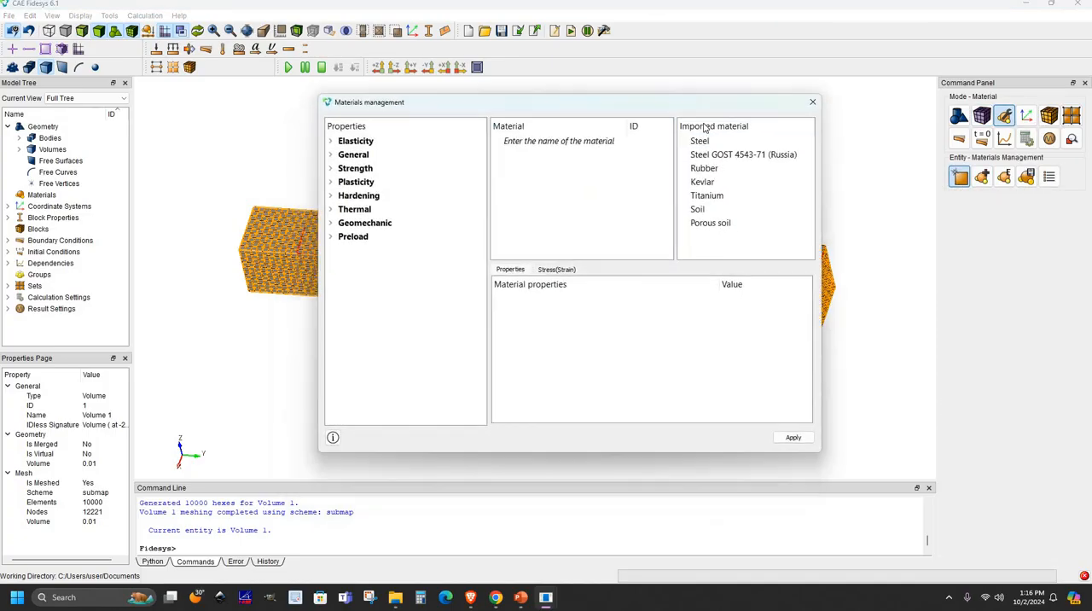
left_click_drag(719, 142, 536, 139)
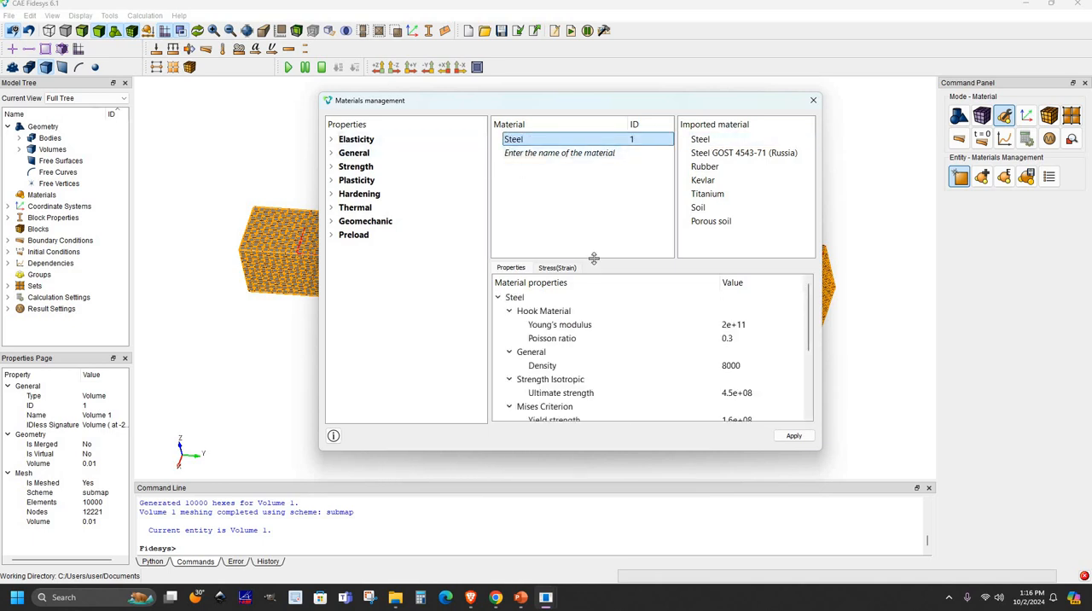
left_click_drag(606, 260, 545, 278)
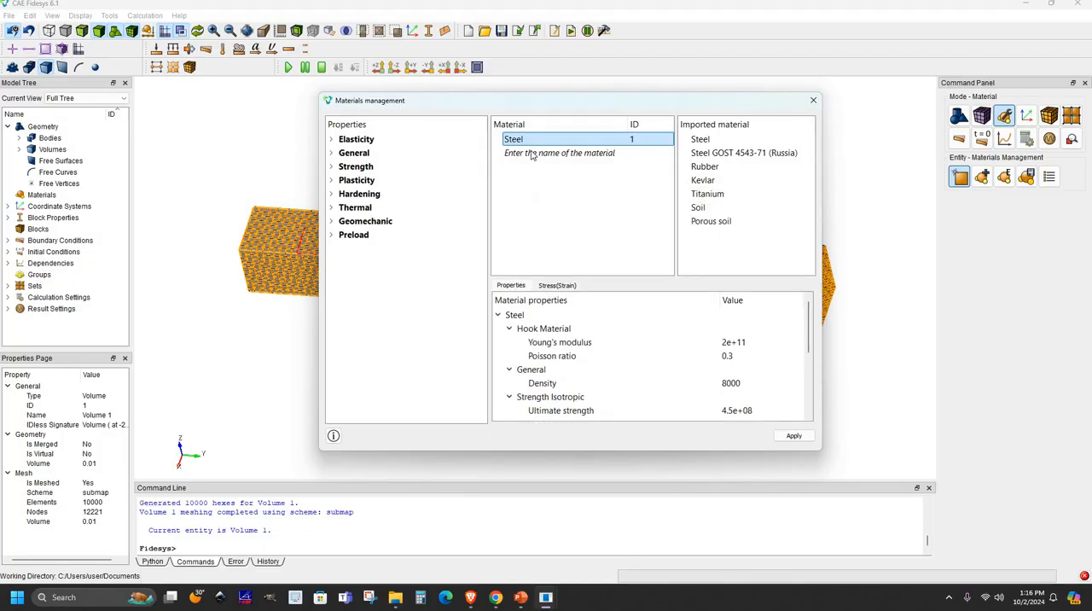
- Create a new material named wood and give it the Hook Material elasticity properties
double_click(528, 153)
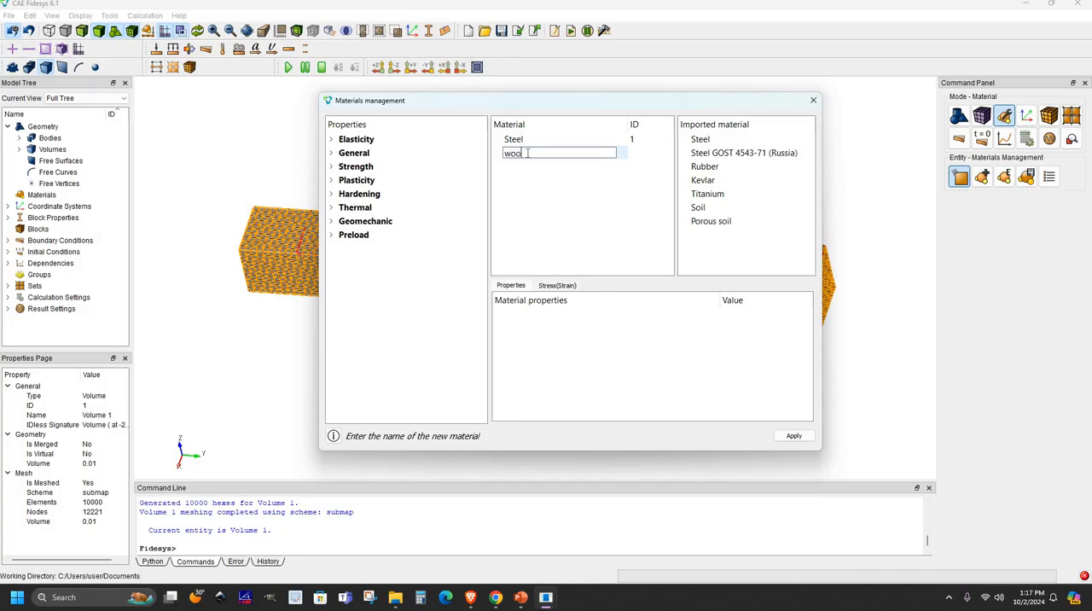
type("wood")
key("Return")
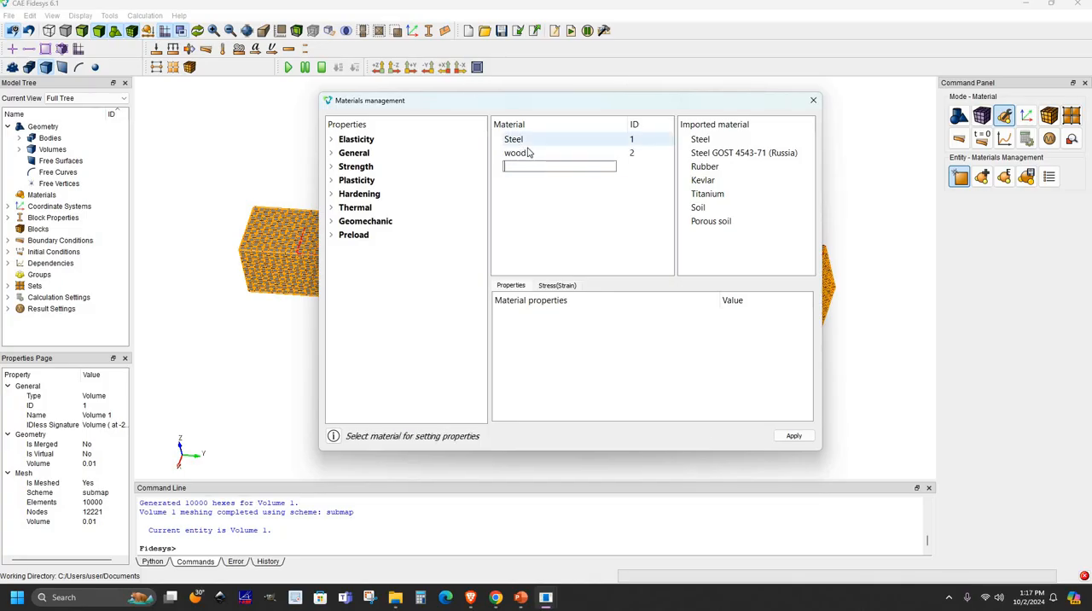
double_click(359, 139)
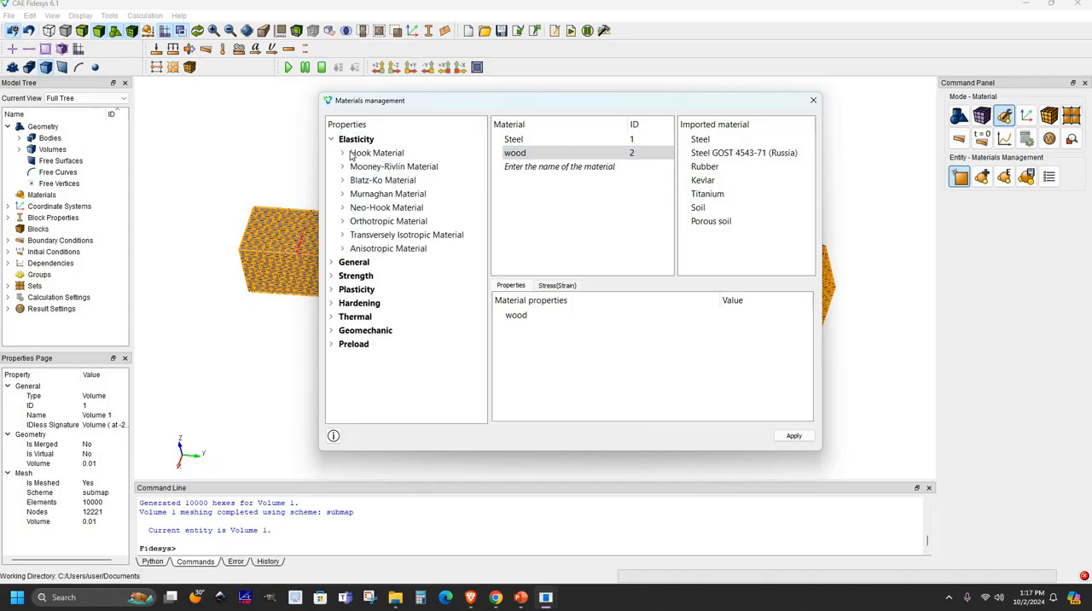
left_click_drag(369, 153, 567, 350)
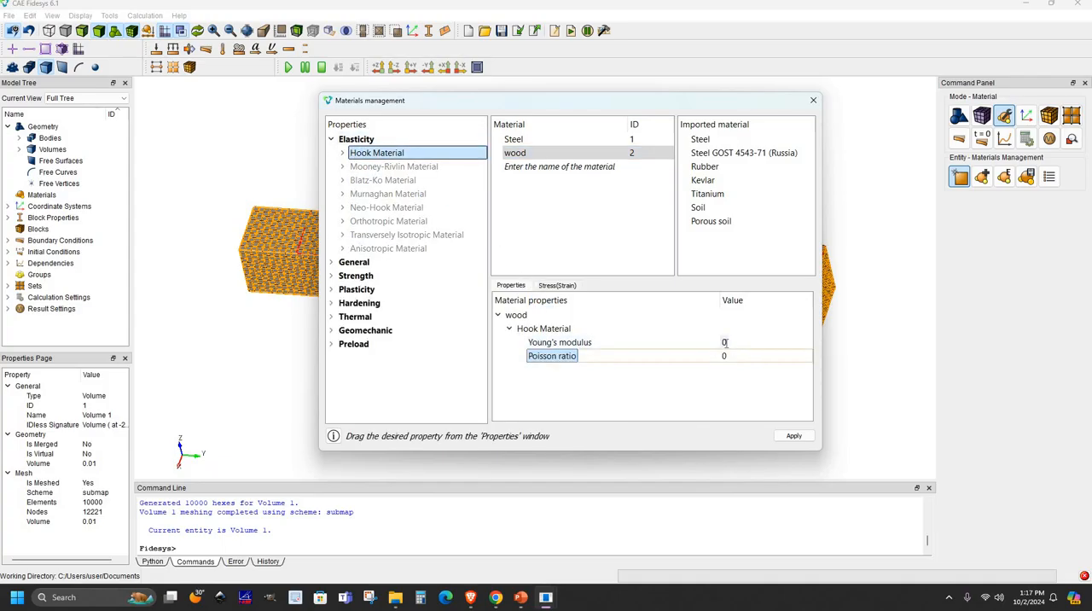
- Set the wood material's Young's modulus to 8e+09 and Poisson ratio to 0.3, then apply and close materials management
double_click(724, 343)
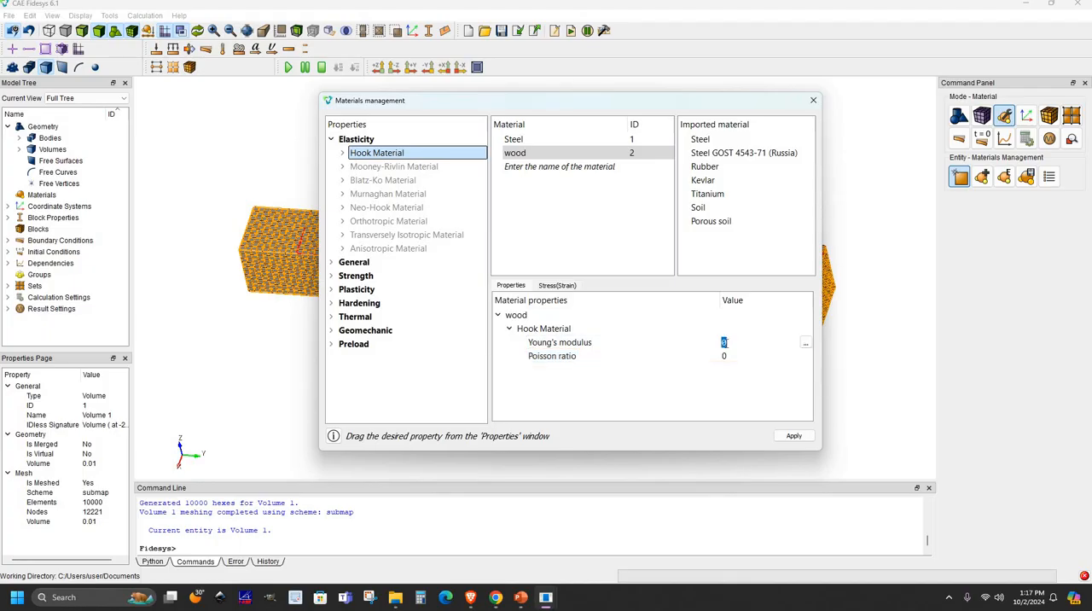
type("8e+09")
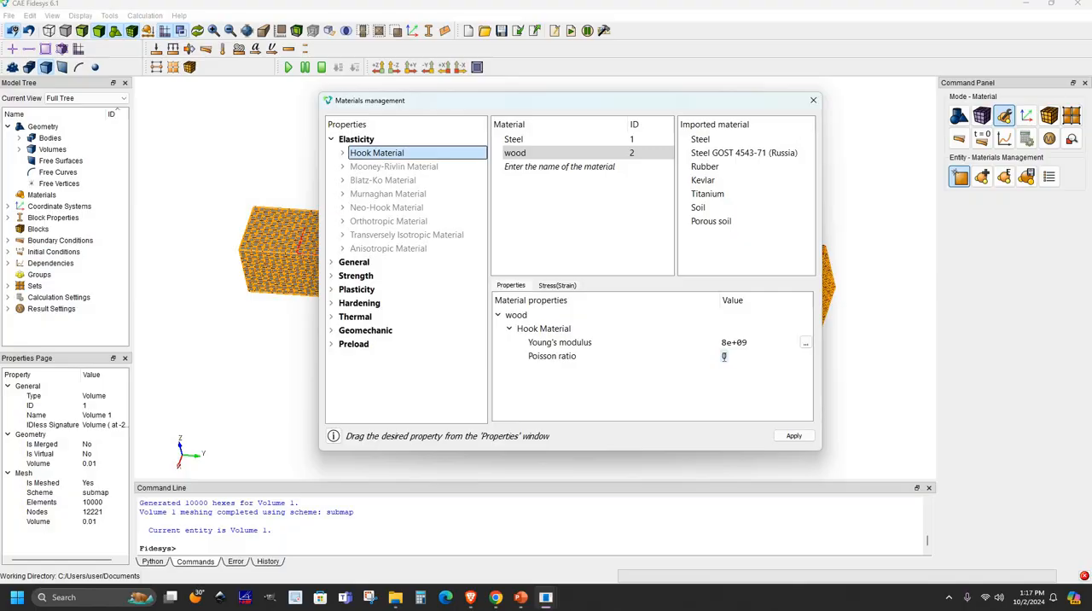
double_click(723, 356)
type("0.3")
left_click(793, 436)
left_click(814, 101)
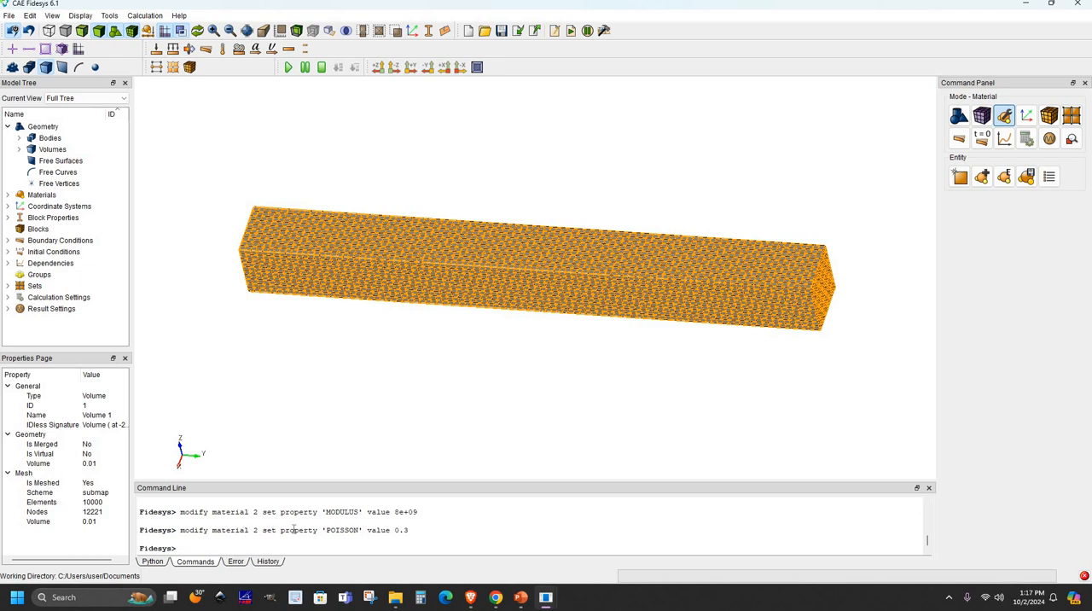
left_click_drag(271, 530, 432, 527)
left_click(475, 384)
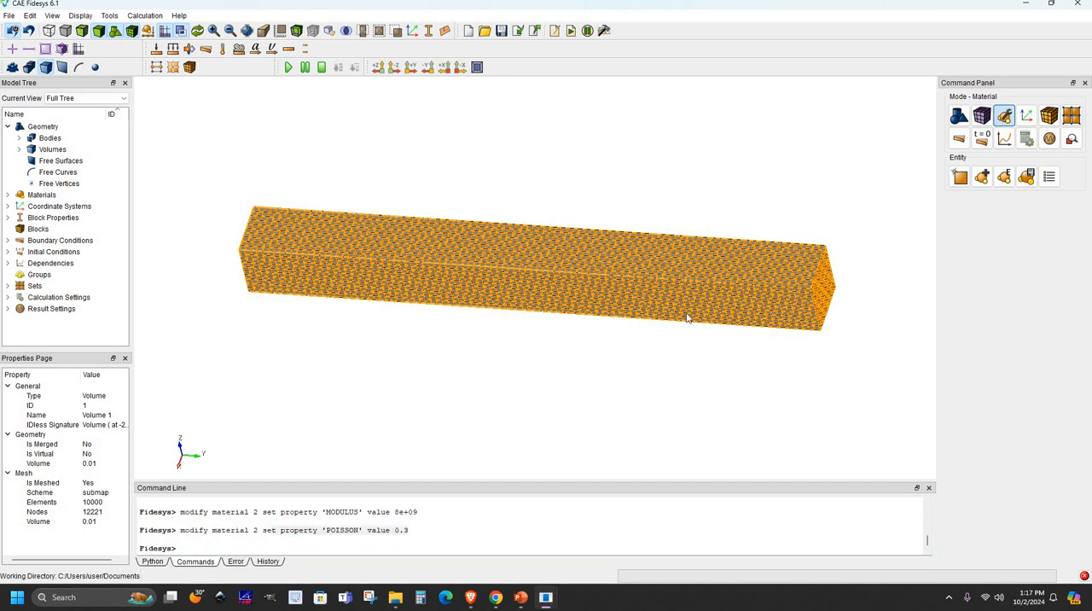
- Create a new block containing beam volume 1, leaving the block ID and name unspecified
left_click_drag(805, 333, 782, 318)
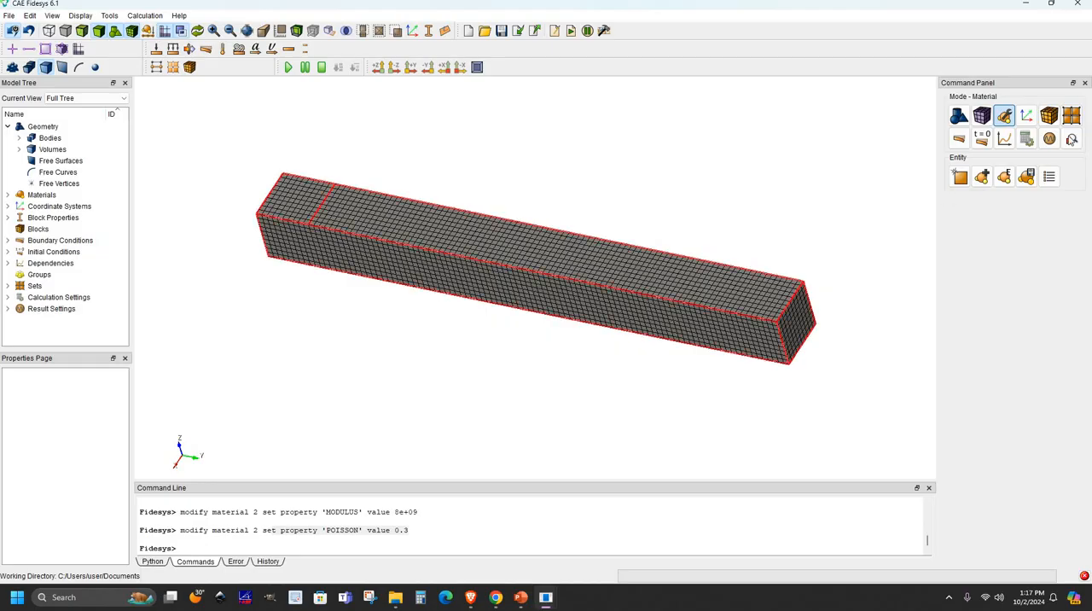
left_click(1049, 115)
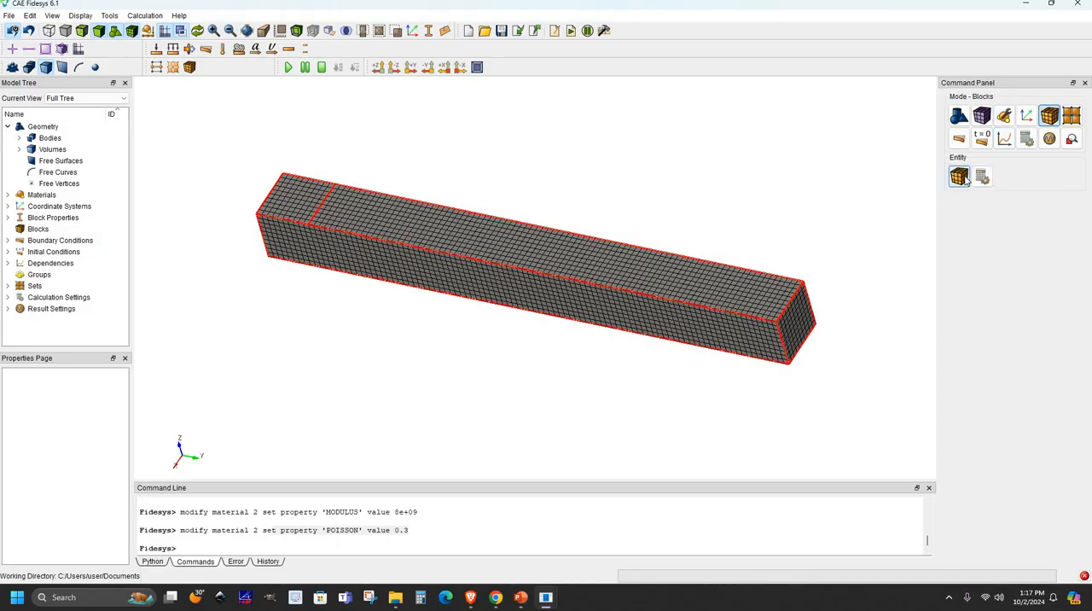
left_click(961, 177)
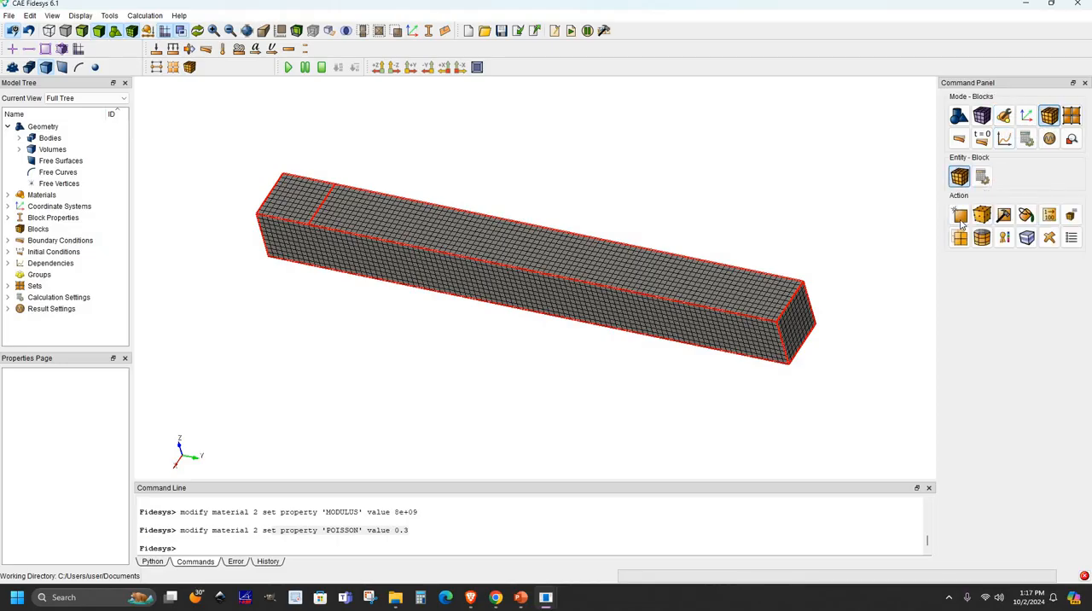
left_click(961, 216)
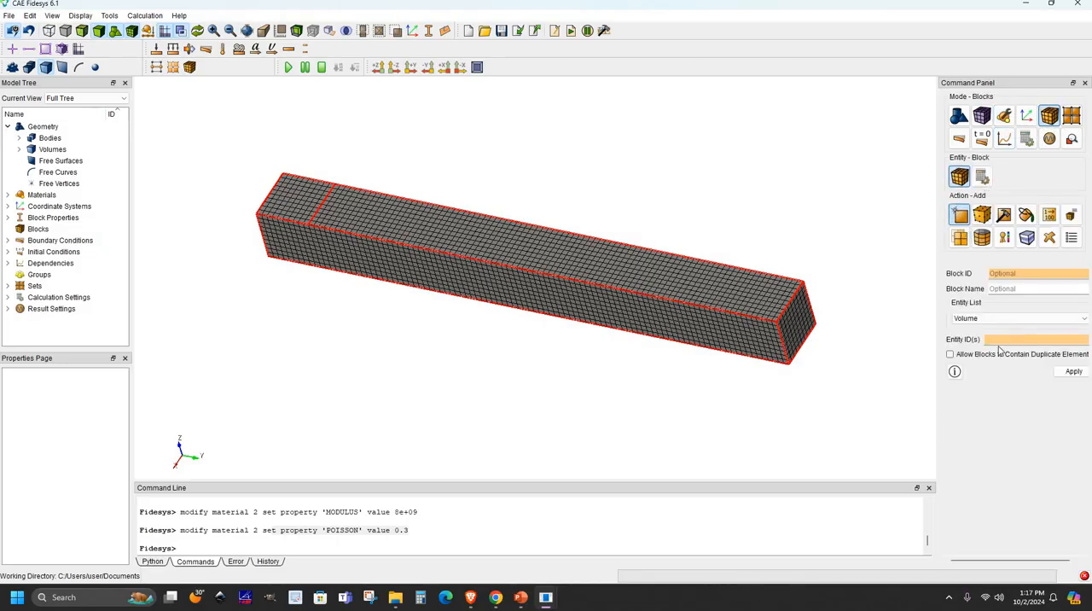
left_click(1002, 343)
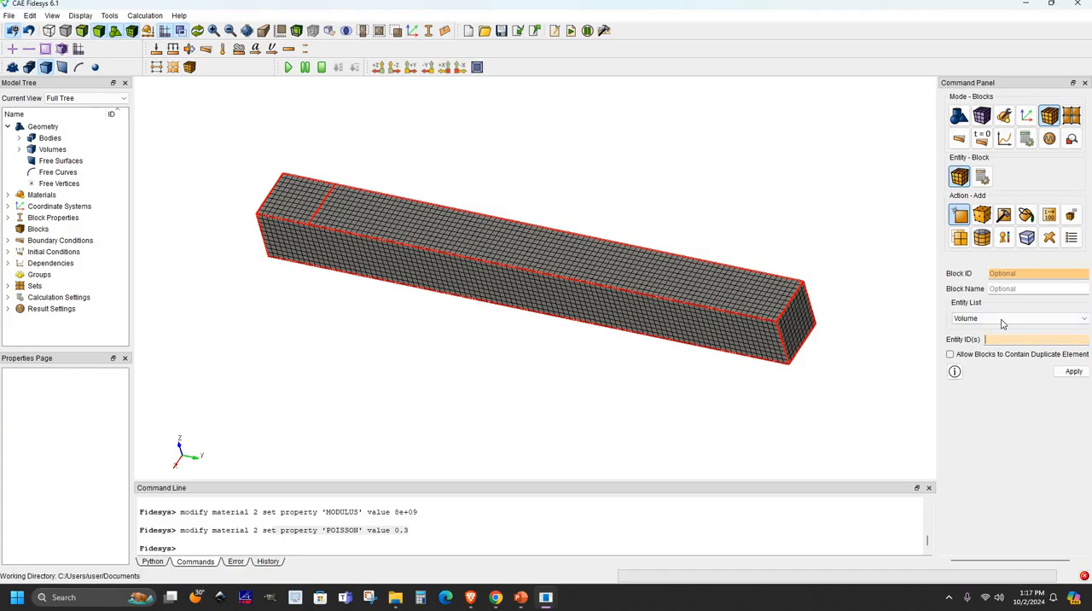
left_click(782, 305)
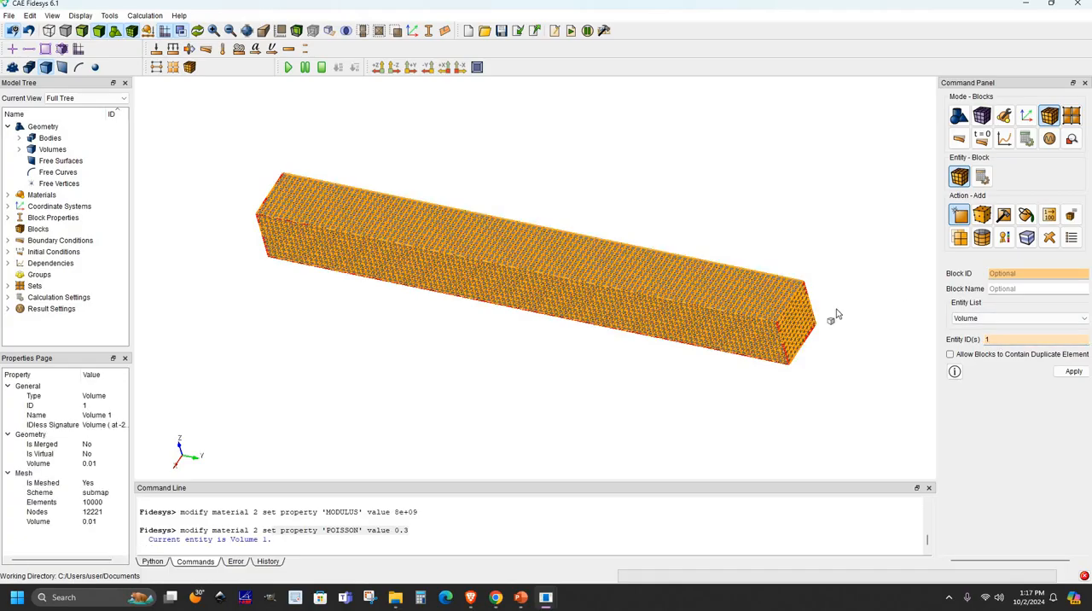
left_click(1074, 373)
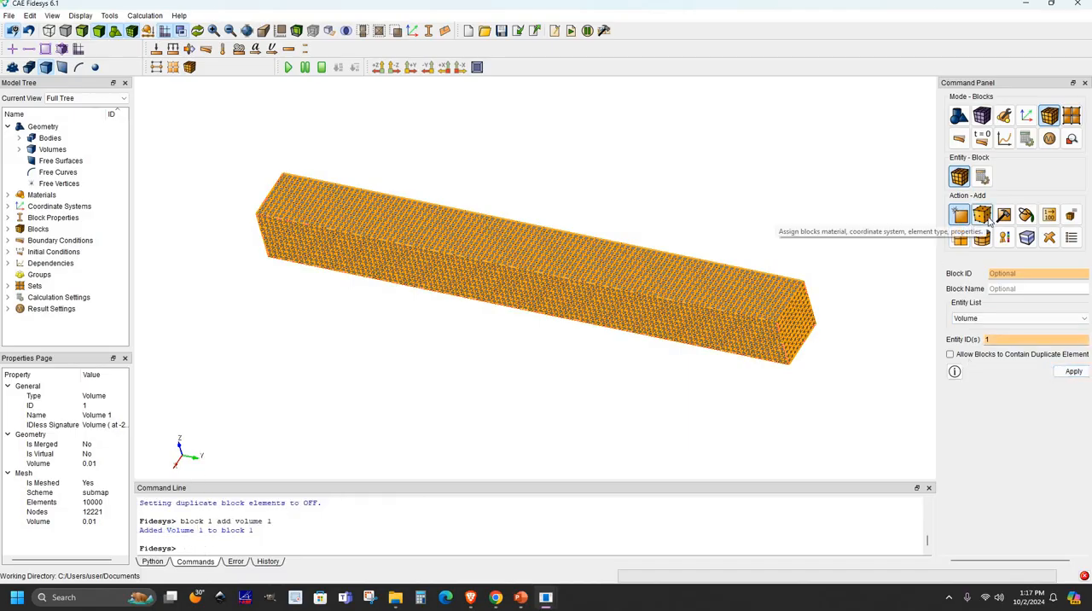
- Assign the wood material to Block 1 with the Solid category, Global Cartesian coordinate system and order 1
left_click(984, 218)
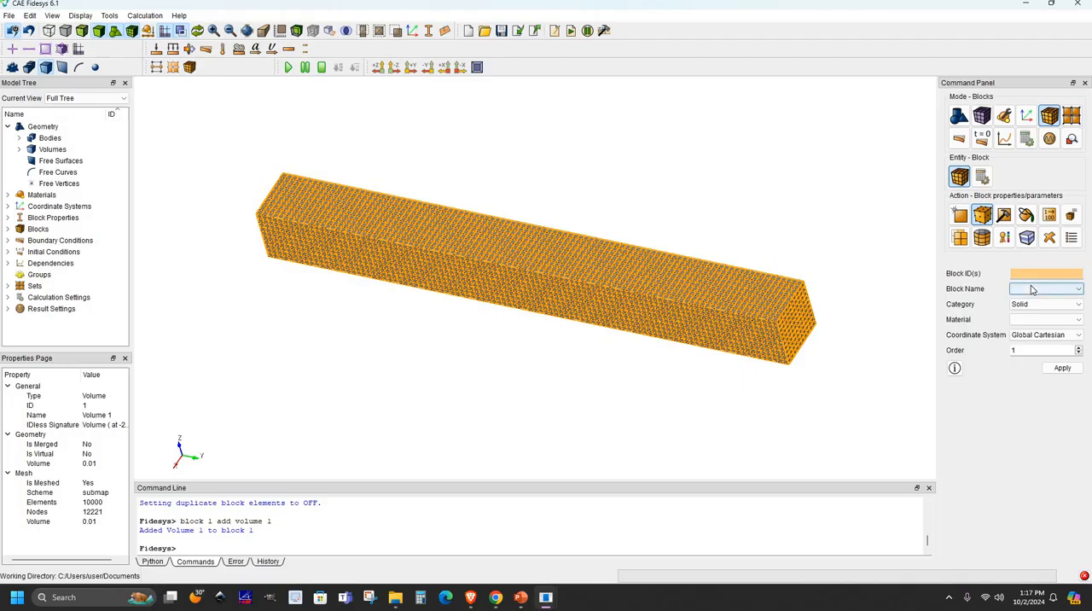
left_click(1035, 290)
left_click(1037, 301)
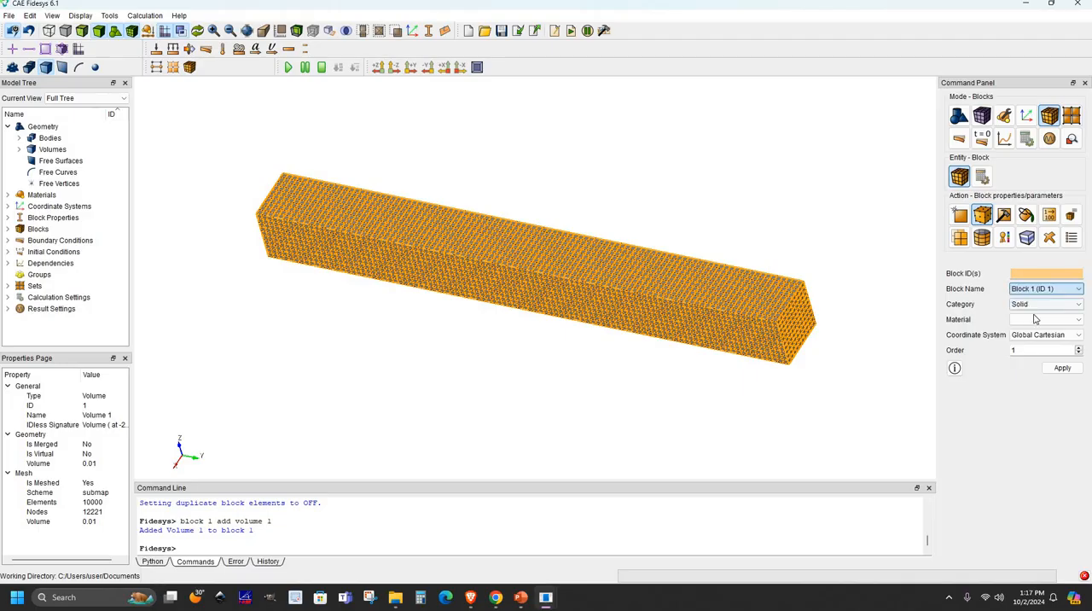
left_click(1032, 320)
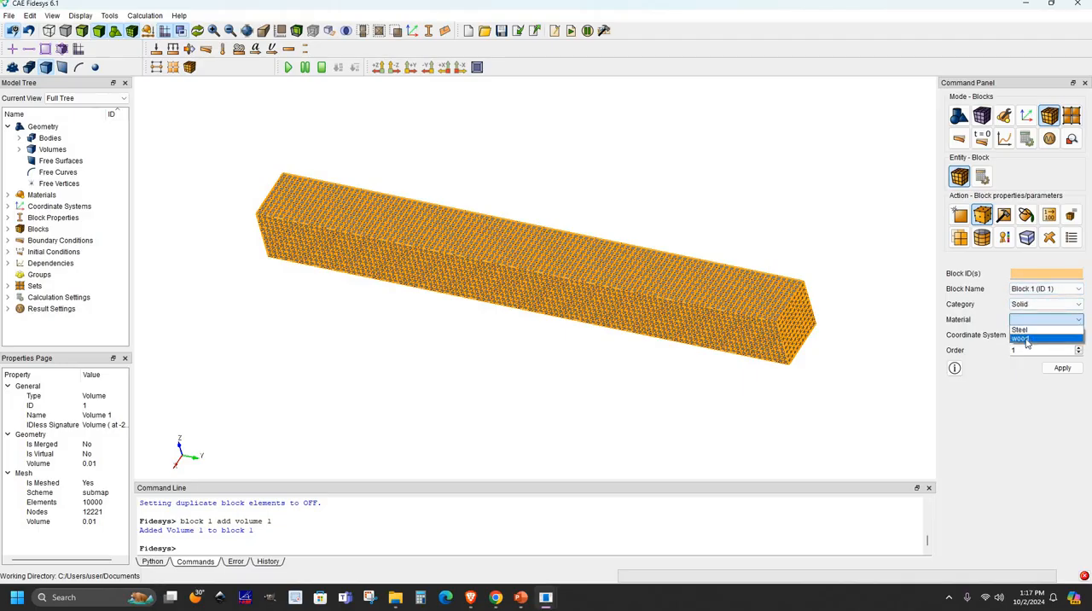
left_click(1050, 339)
left_click(1061, 368)
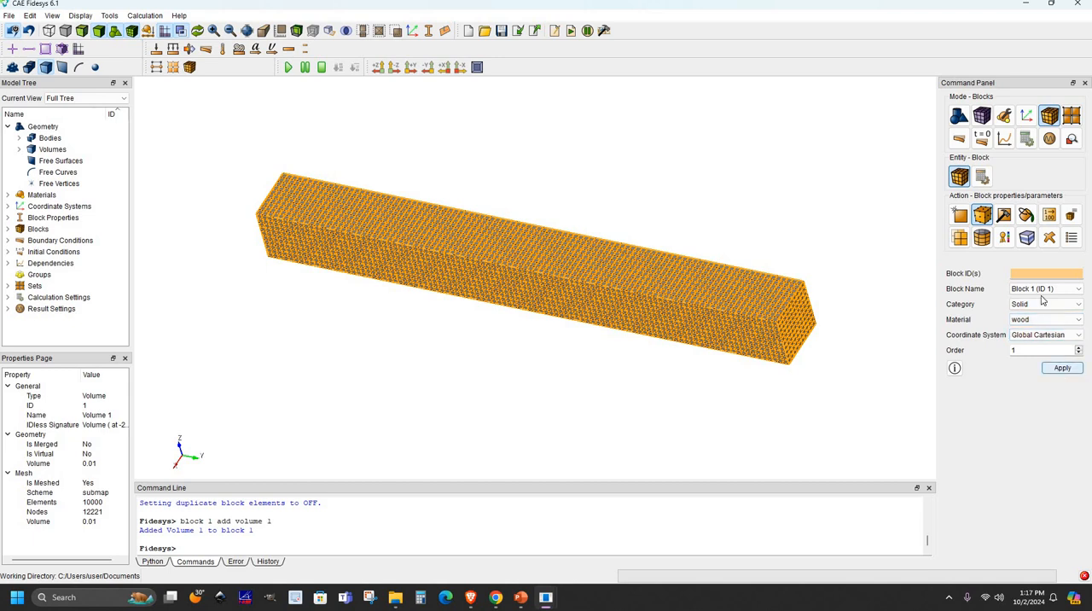
left_click(787, 213)
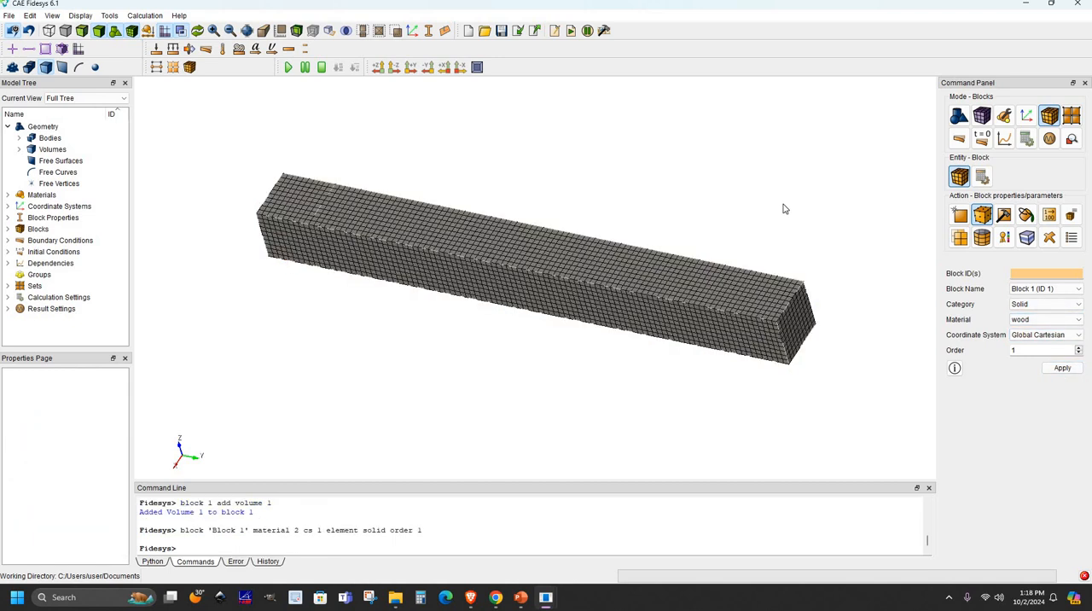
- Start creating a displacement boundary condition on a surface with a system-assigned ID, and widen the command panel to show all options
left_click(959, 140)
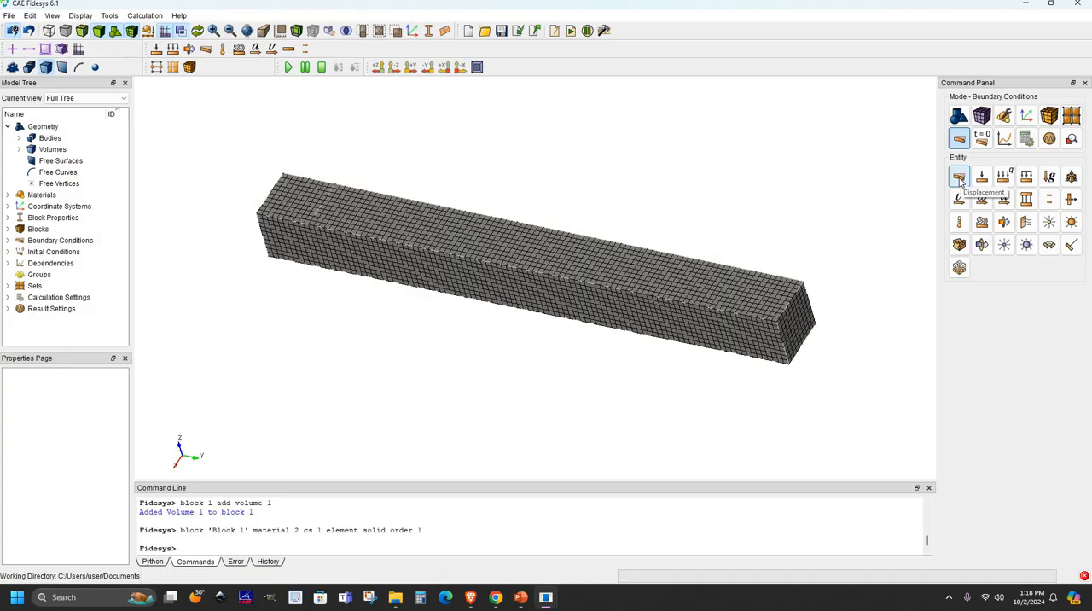
left_click(959, 178)
left_click_drag(812, 313, 707, 306)
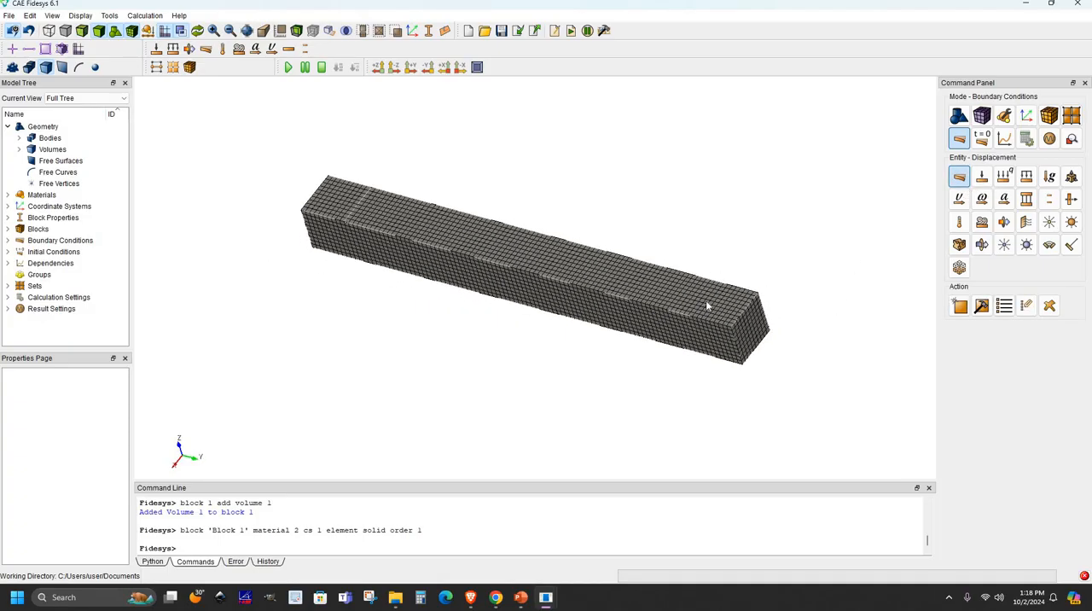
scroll(773, 352, "up", 2)
left_click(773, 357)
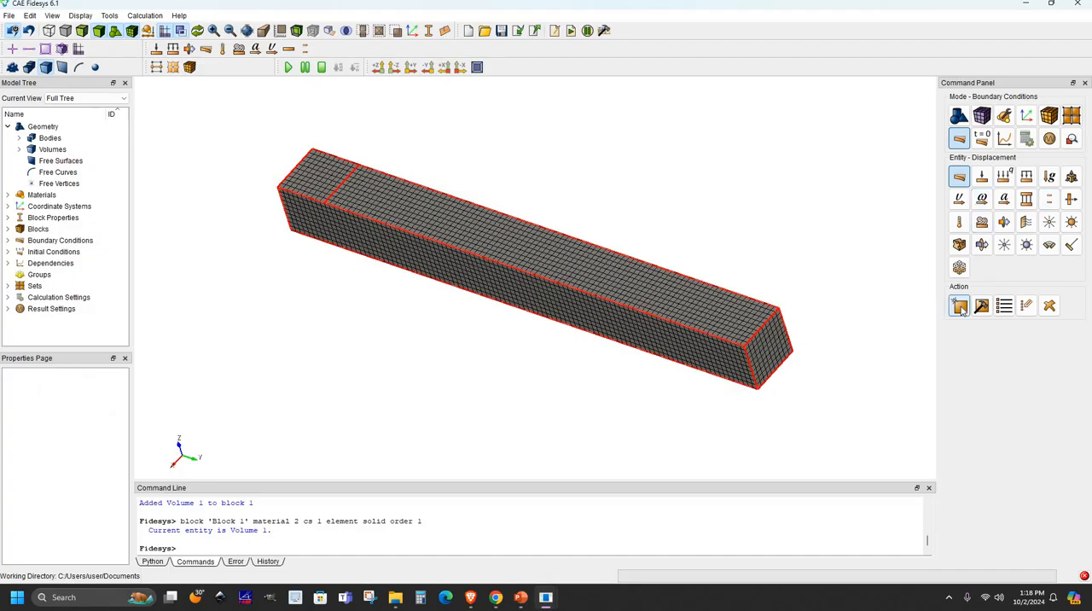
left_click(960, 308)
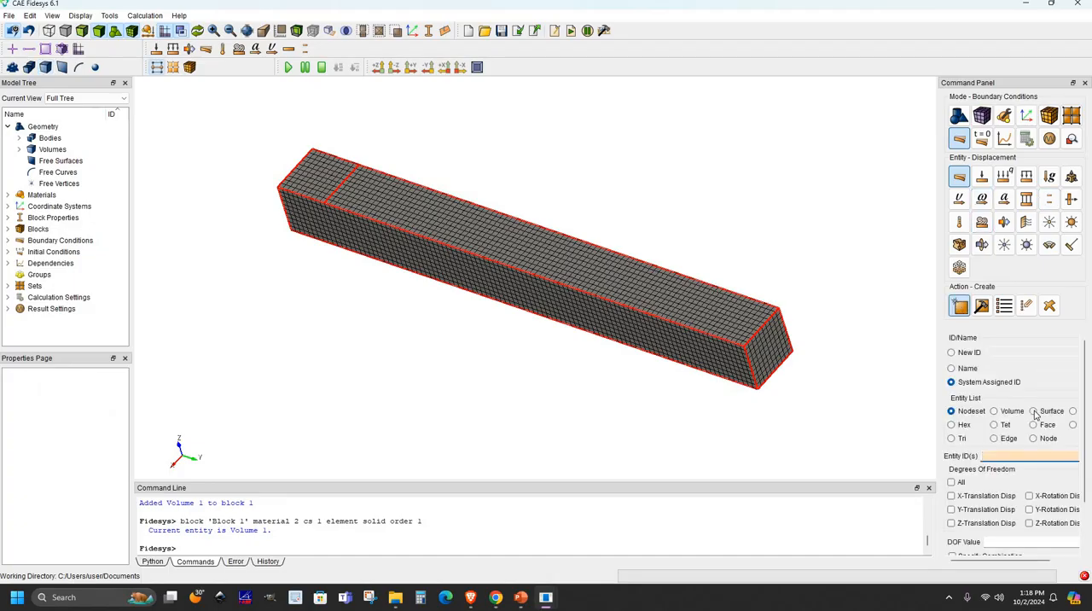
left_click(1035, 413)
left_click_drag(936, 361, 881, 359)
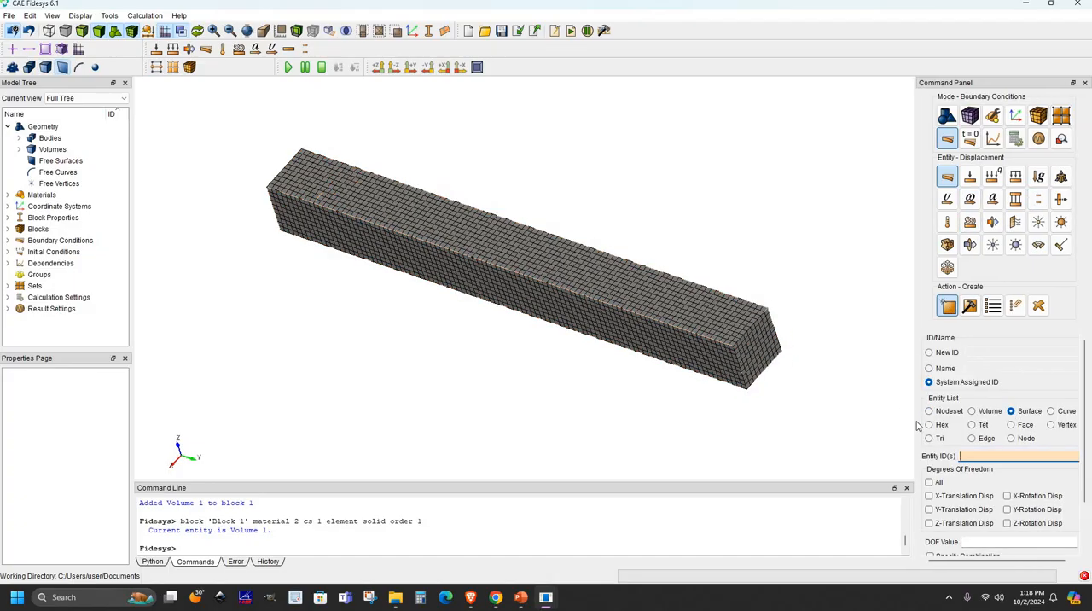
left_click_drag(916, 424, 883, 424)
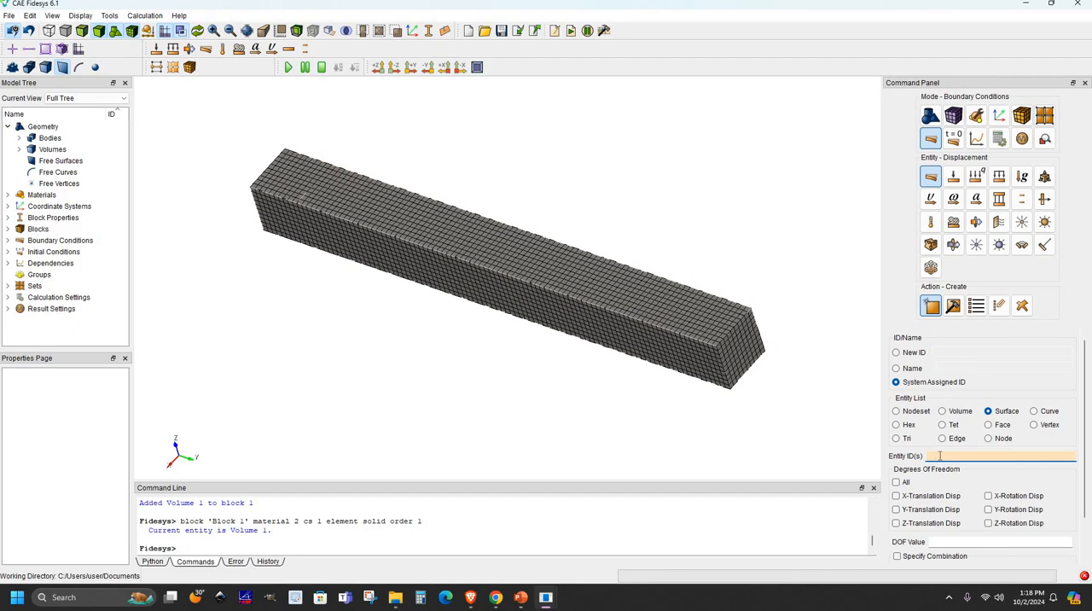
- Fix the beam's end face, surface 5, in all degrees of freedom with a DOF value of 0
left_click(737, 363)
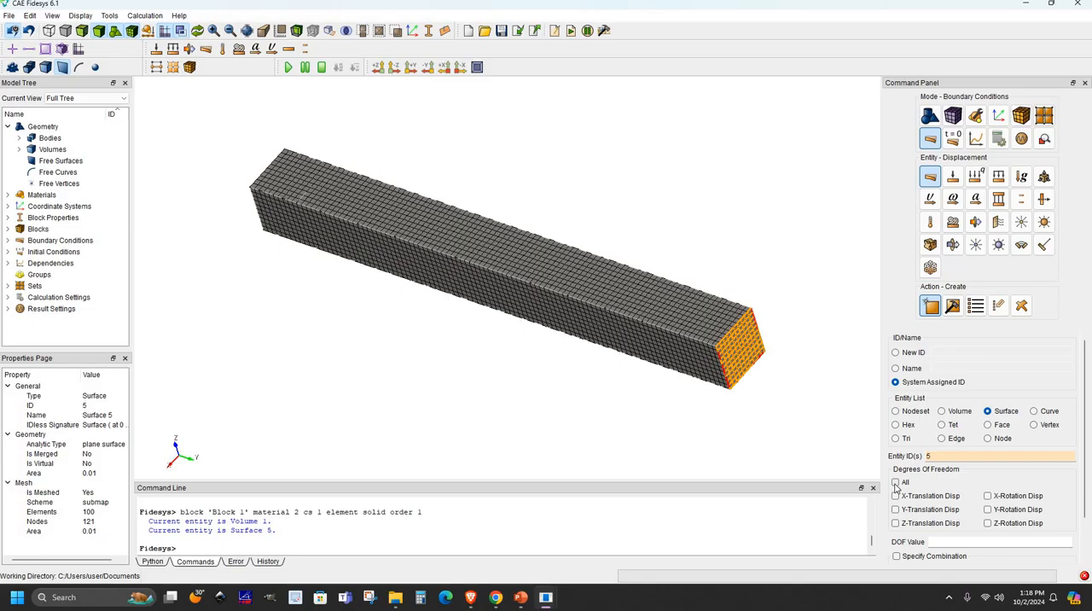
left_click(896, 482)
left_click_drag(1086, 479, 1086, 538)
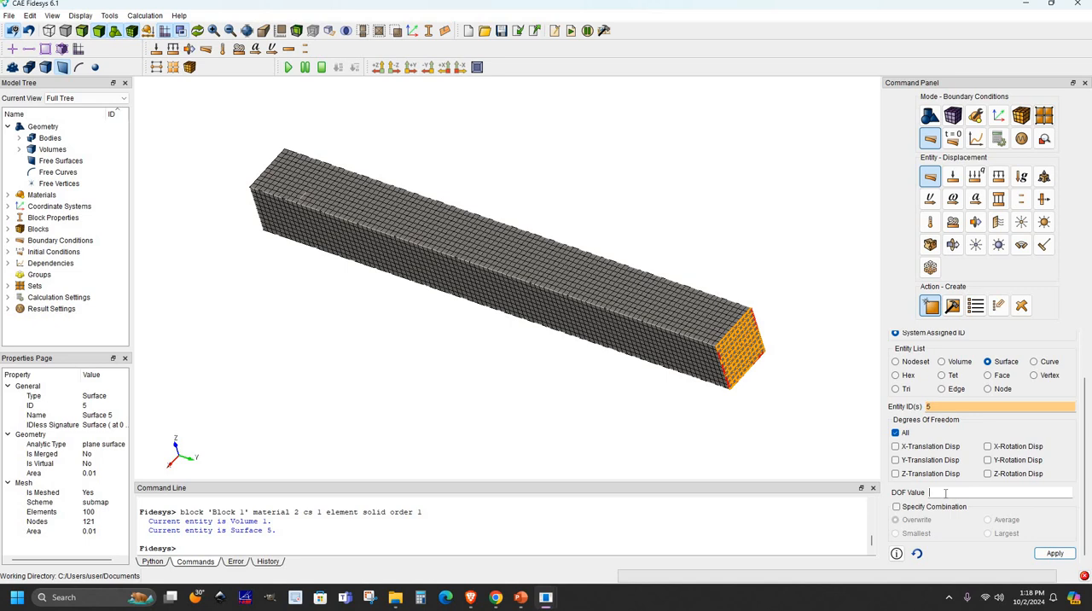
left_click(1056, 554)
left_click(405, 429)
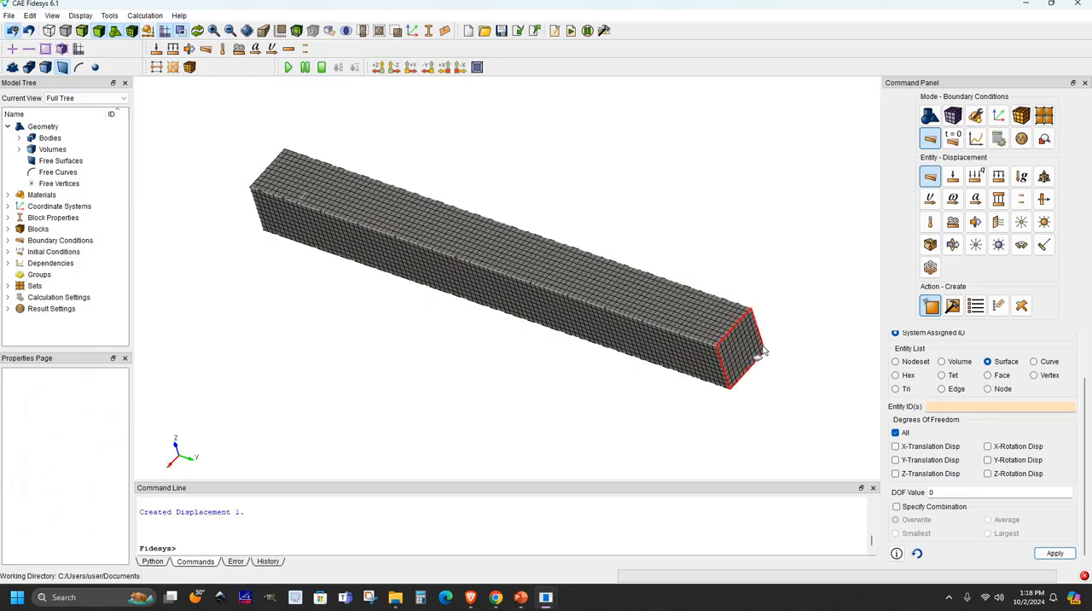
- Create a pressure of 30000 on surface 8, the small split top face at the beam's free end
left_click(1001, 176)
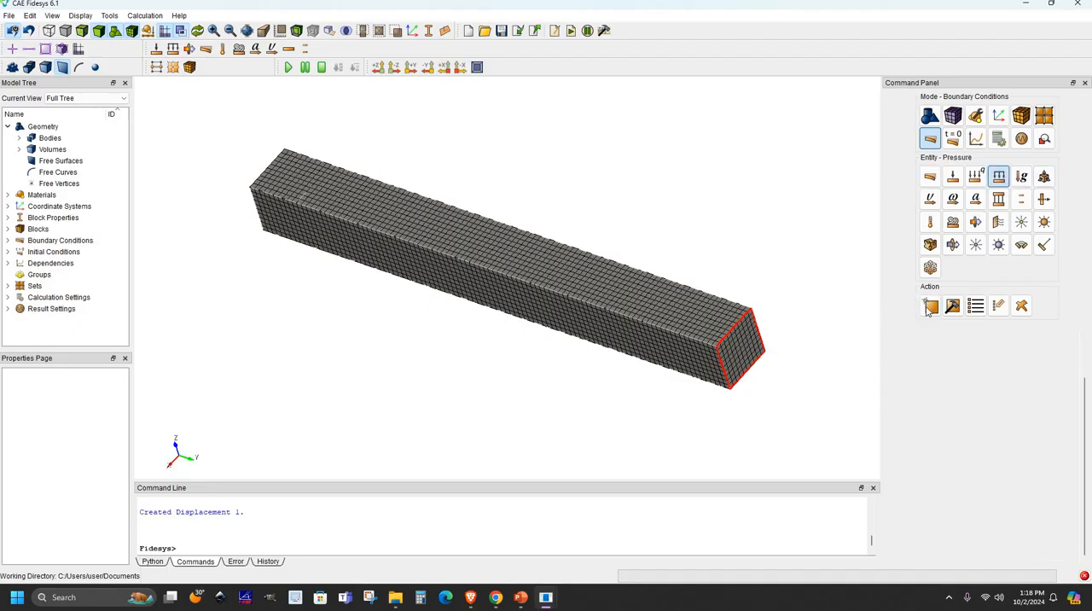
left_click(956, 442)
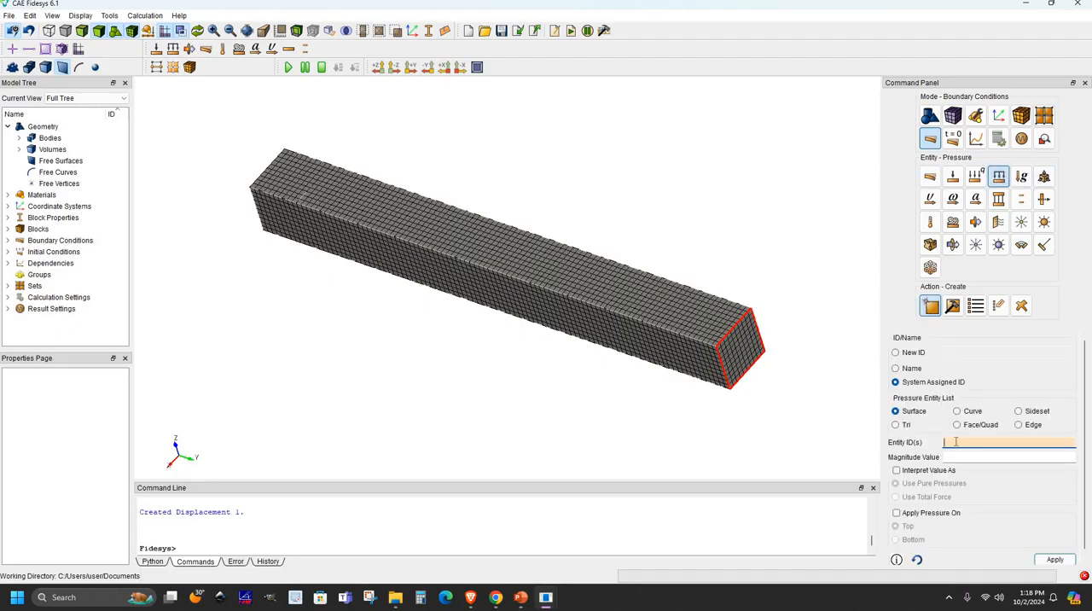
left_click(282, 180)
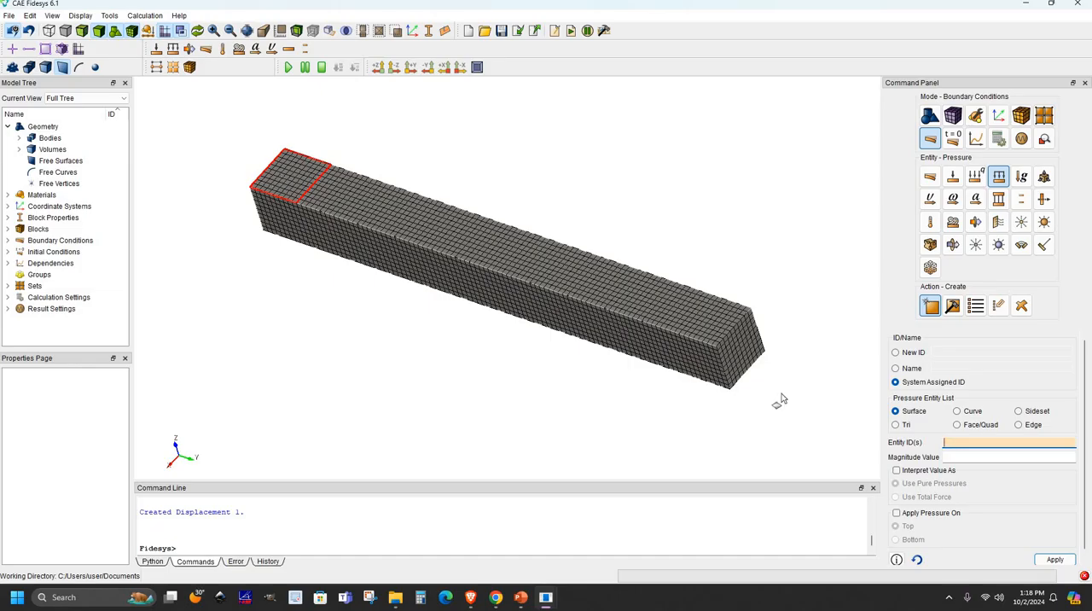
left_click(956, 451)
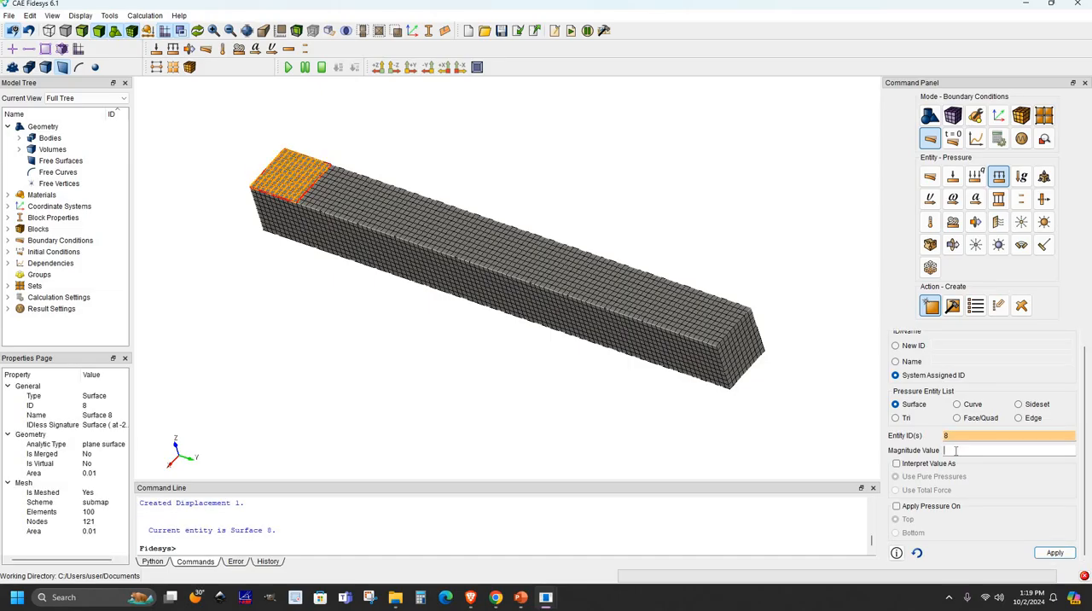
type("30000")
left_click(1056, 553)
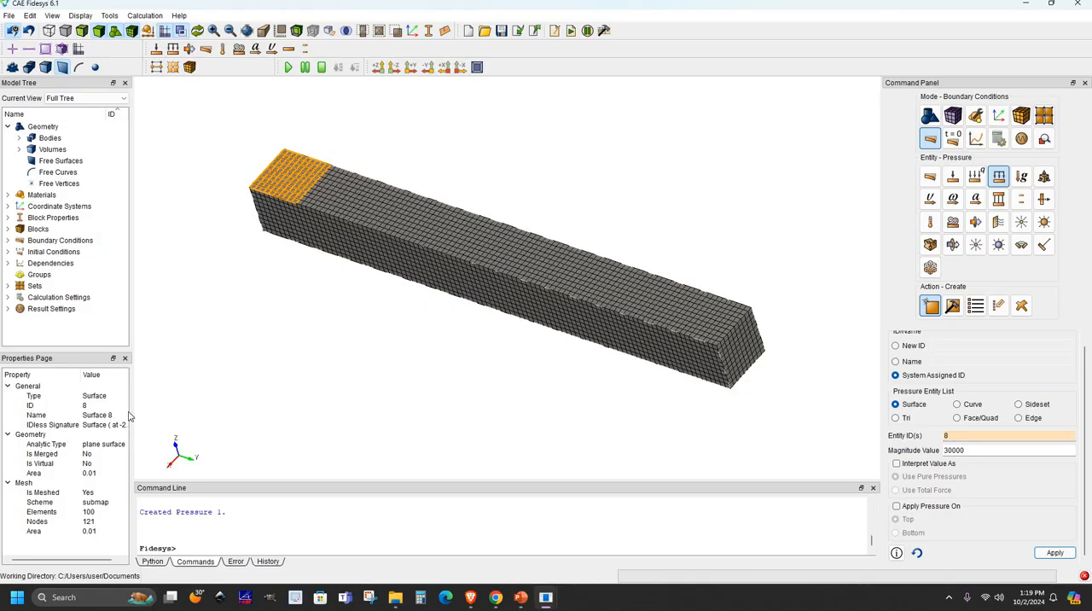
- Expand the boundary condition loads in the model tree and inspect the properties of pressure 1
left_click_drag(132, 401, 148, 398)
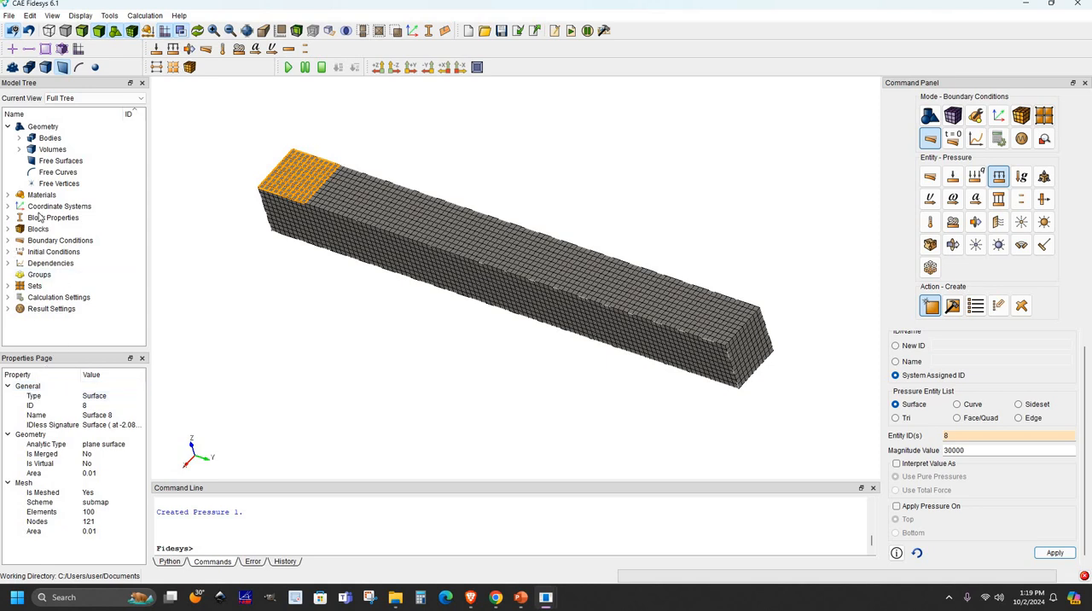
left_click(7, 240)
left_click(19, 252)
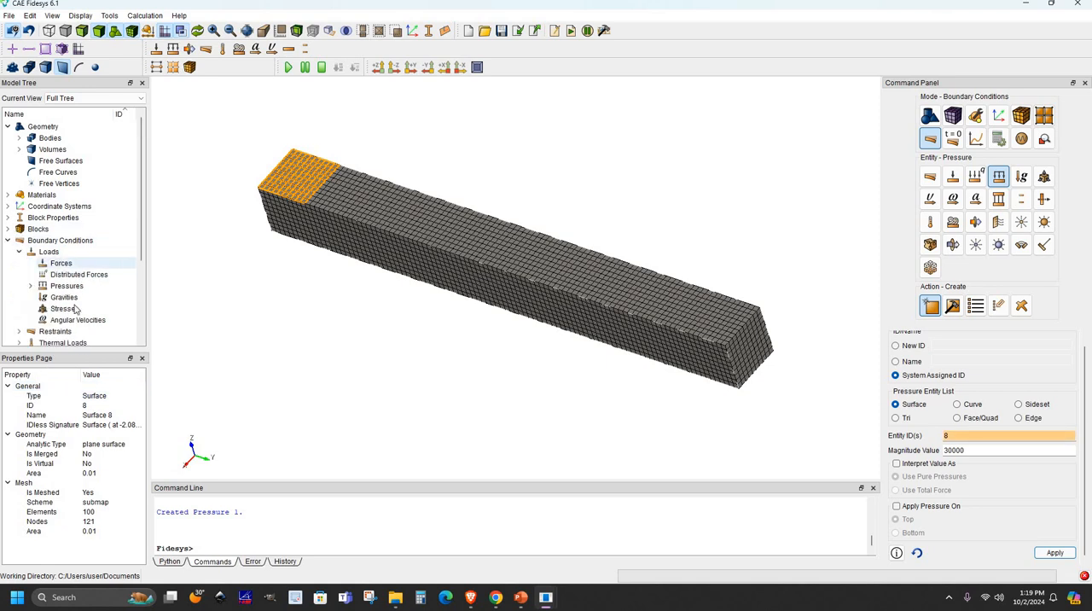
left_click(31, 286)
left_click(76, 297)
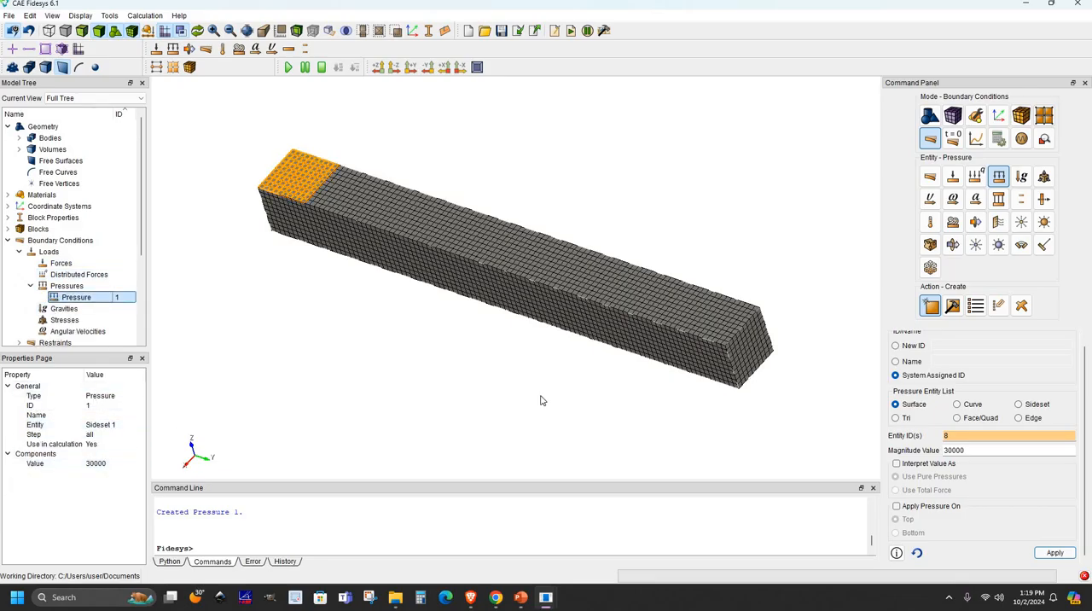
left_click(707, 328)
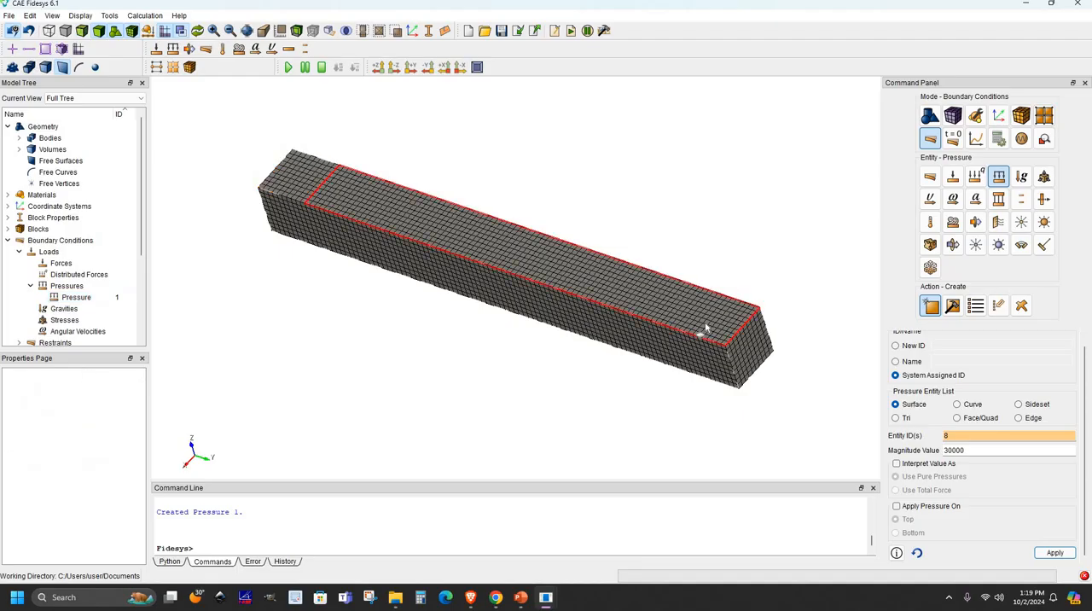
- Apply the general calculation settings for a 3D static analysis using the elasticity model
left_click(1004, 139)
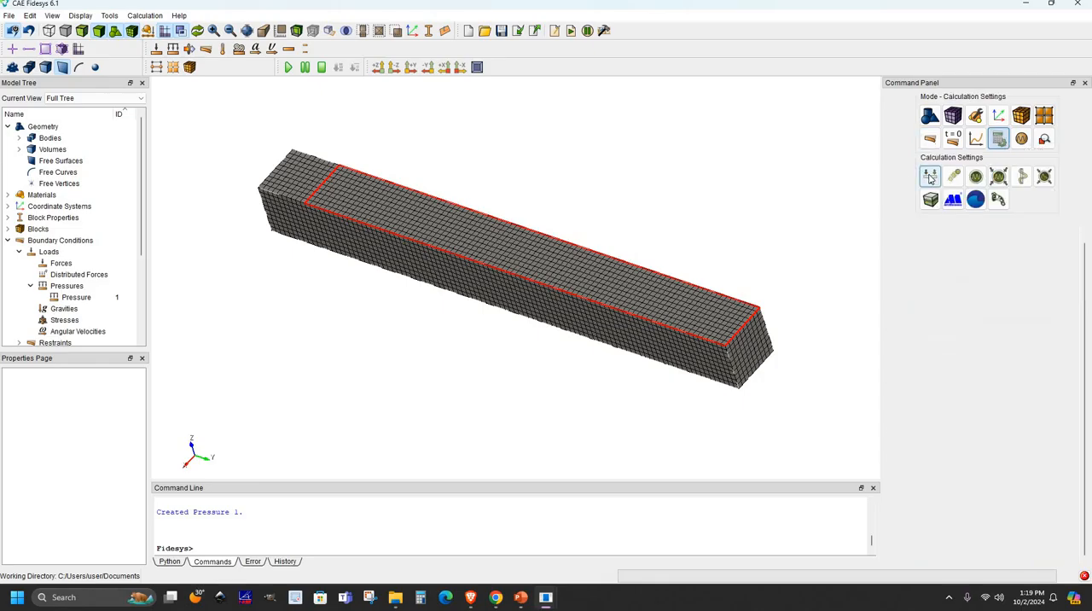
left_click(930, 181)
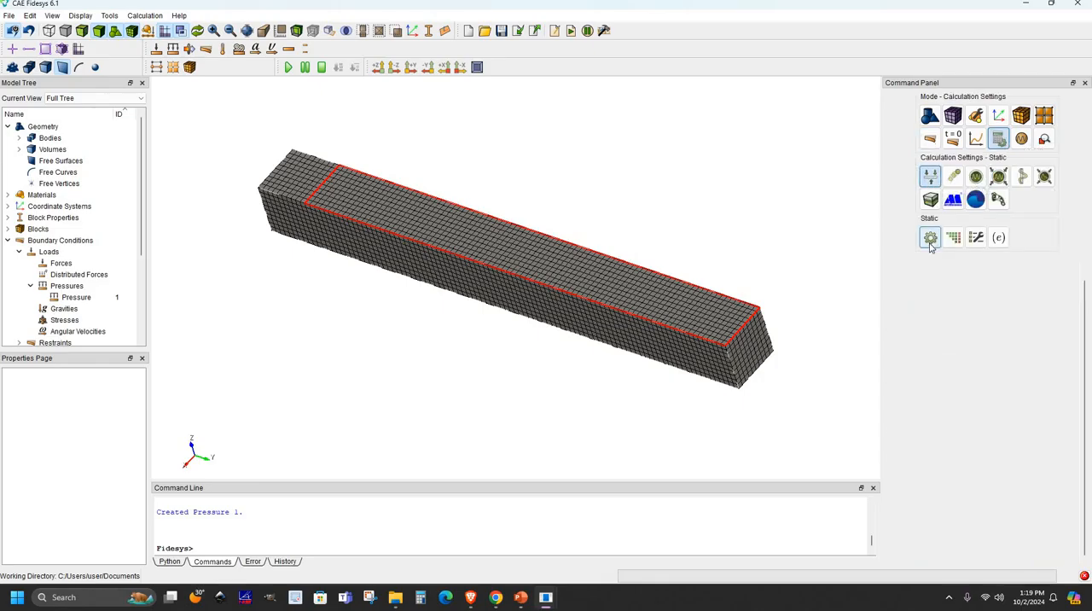
left_click(930, 239)
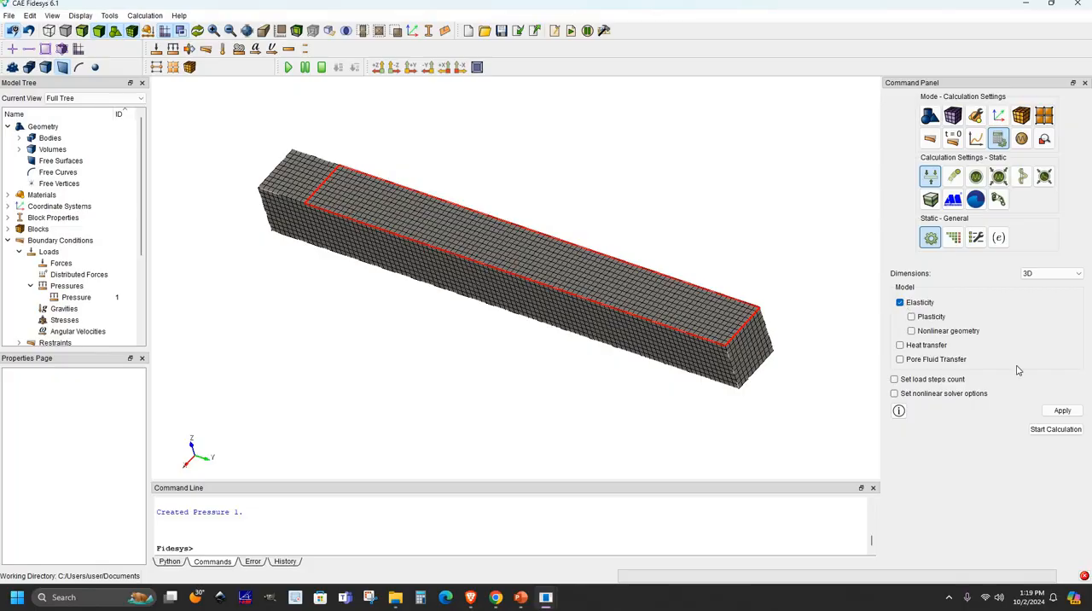
left_click(1060, 409)
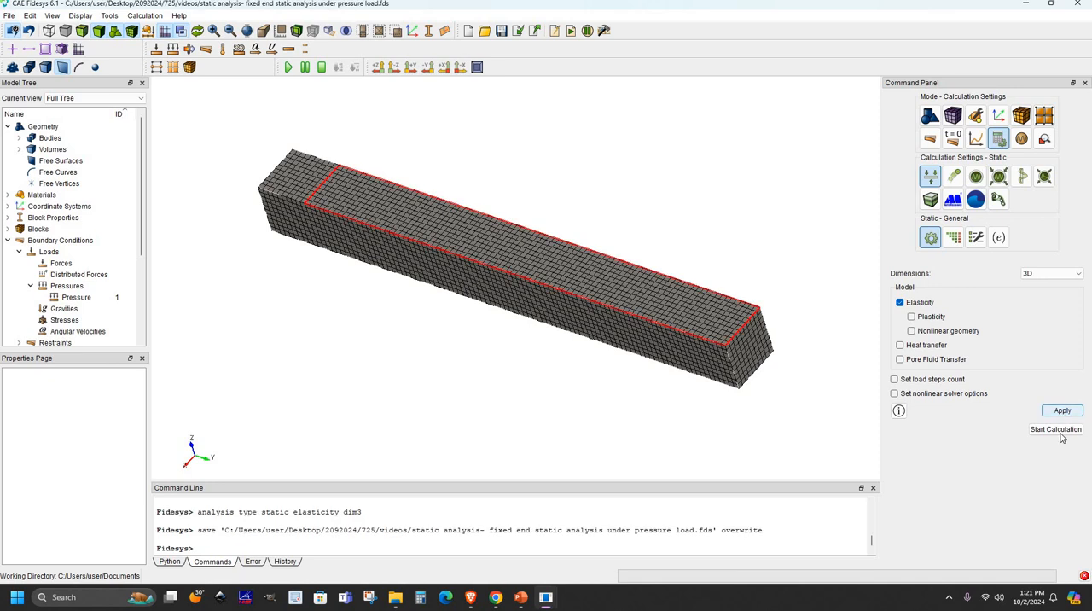
- Run the calculation, saving results as "static analysis- fixed end static analysis under pressure load.pvd", and open the last result in Fidesys Viewer
left_click(1063, 436)
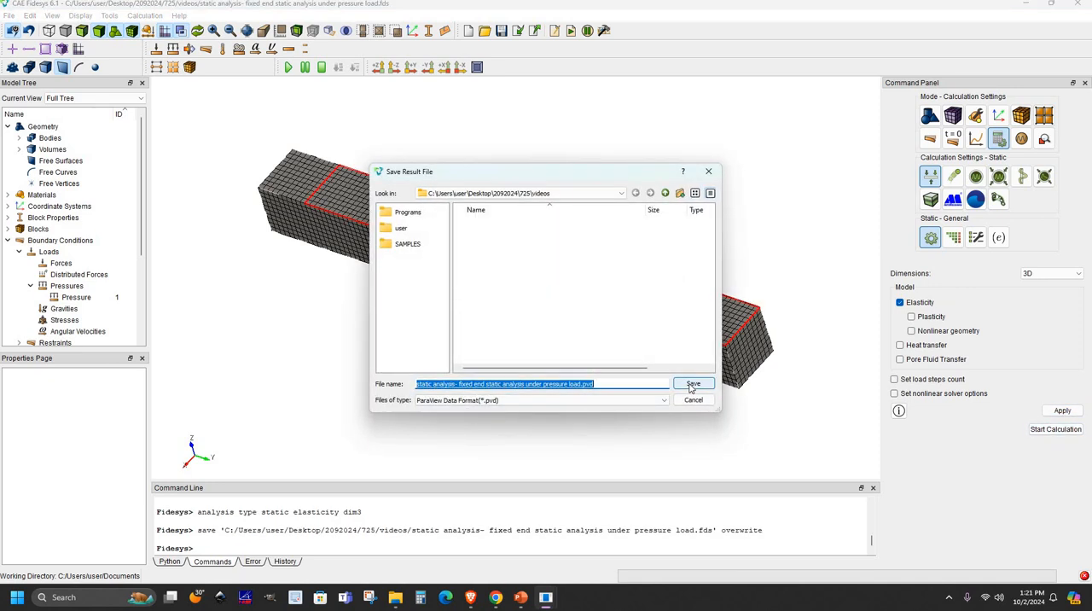
left_click(692, 385)
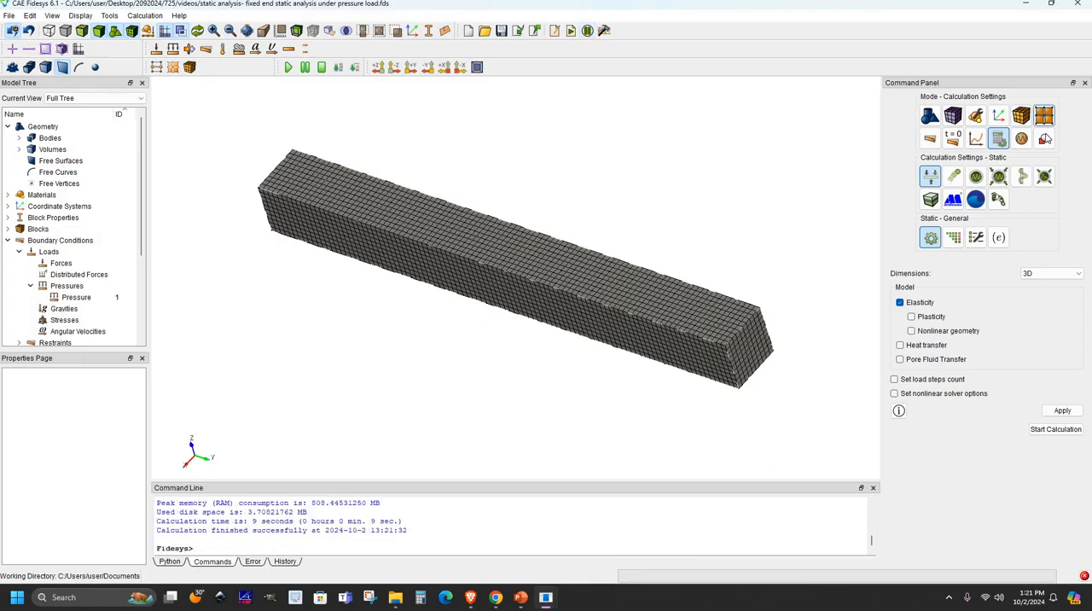
left_click(1046, 139)
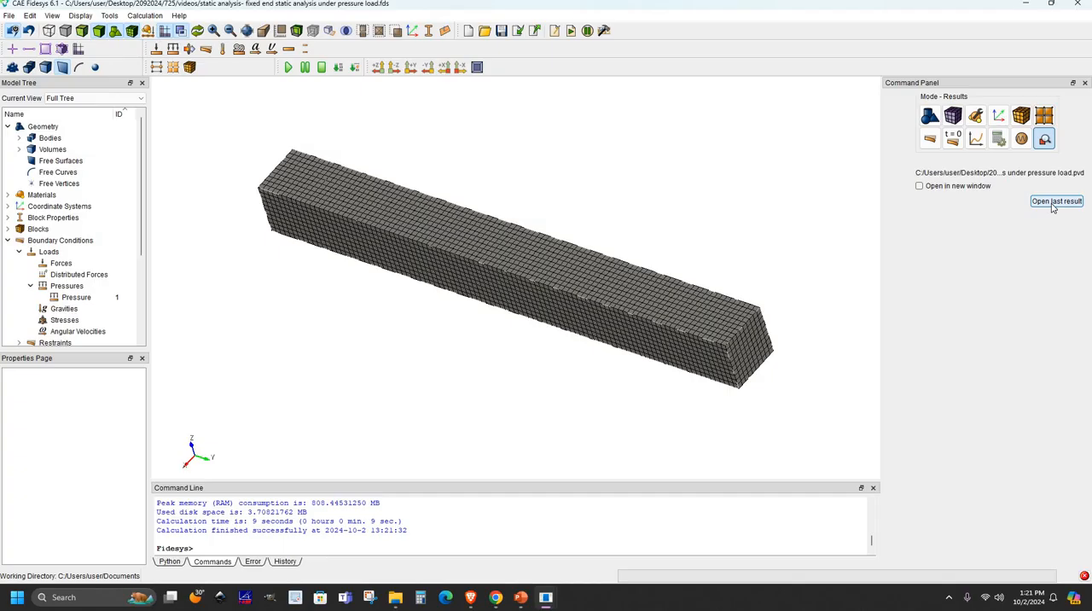
left_click(1056, 202)
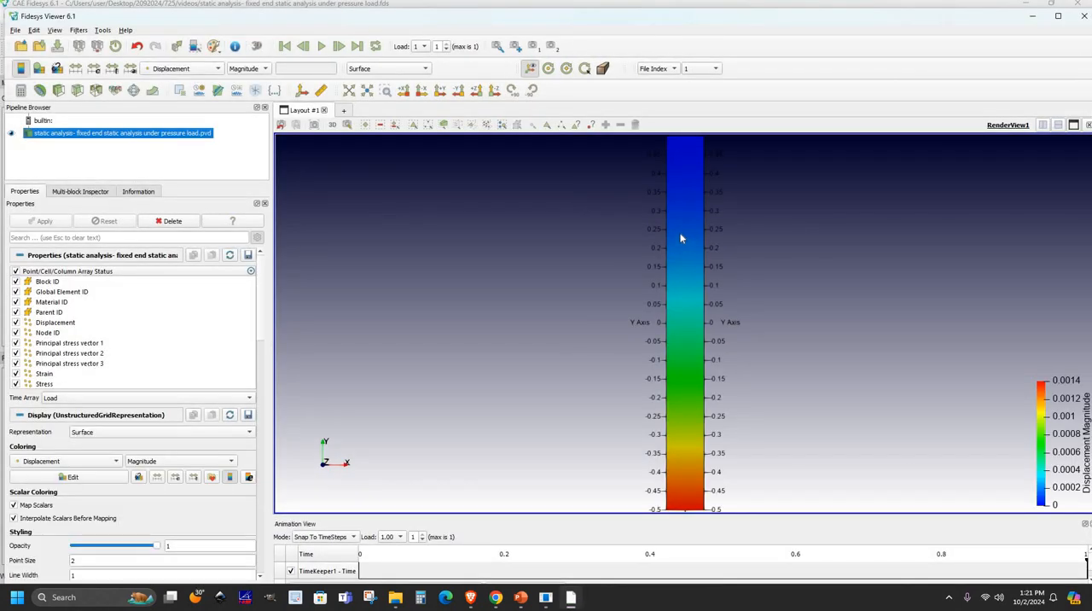
- Warp the beam result by the Displacement vector with a scale factor of 115.106
left_click(182, 68)
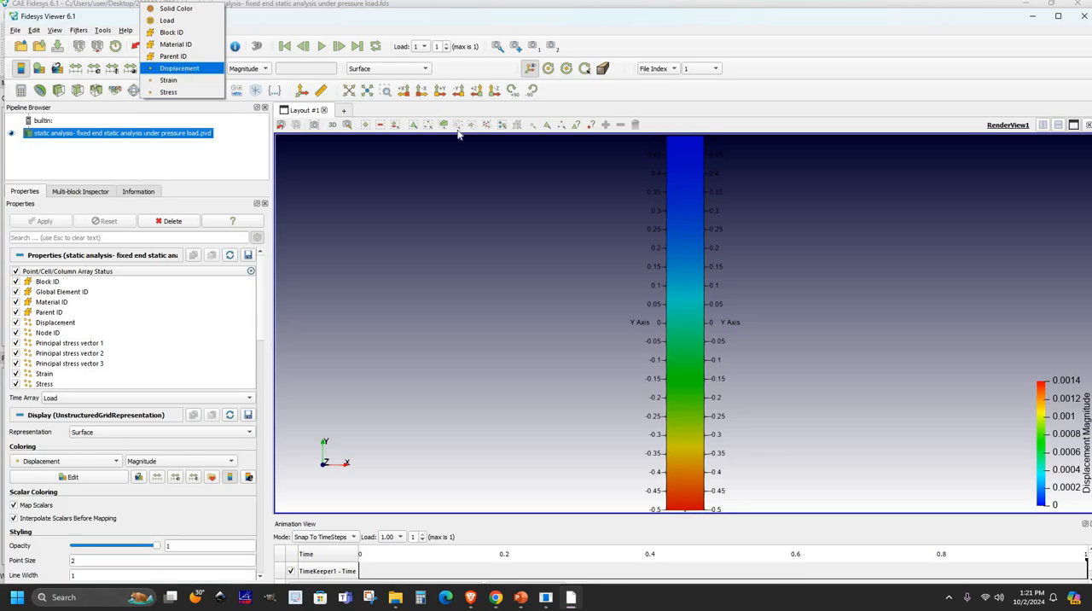
left_click(256, 176)
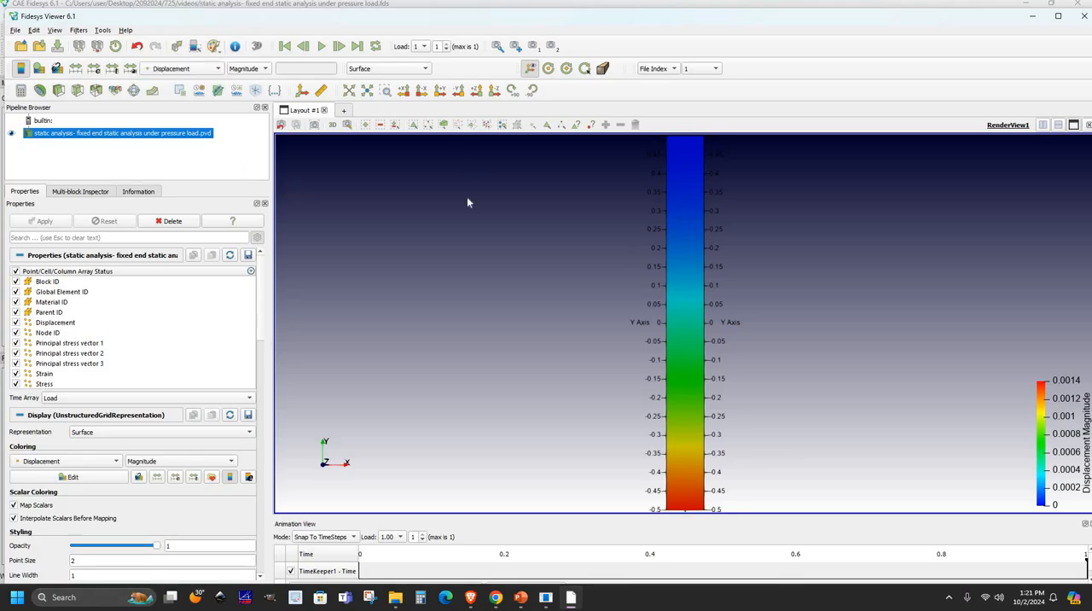
left_click(152, 91)
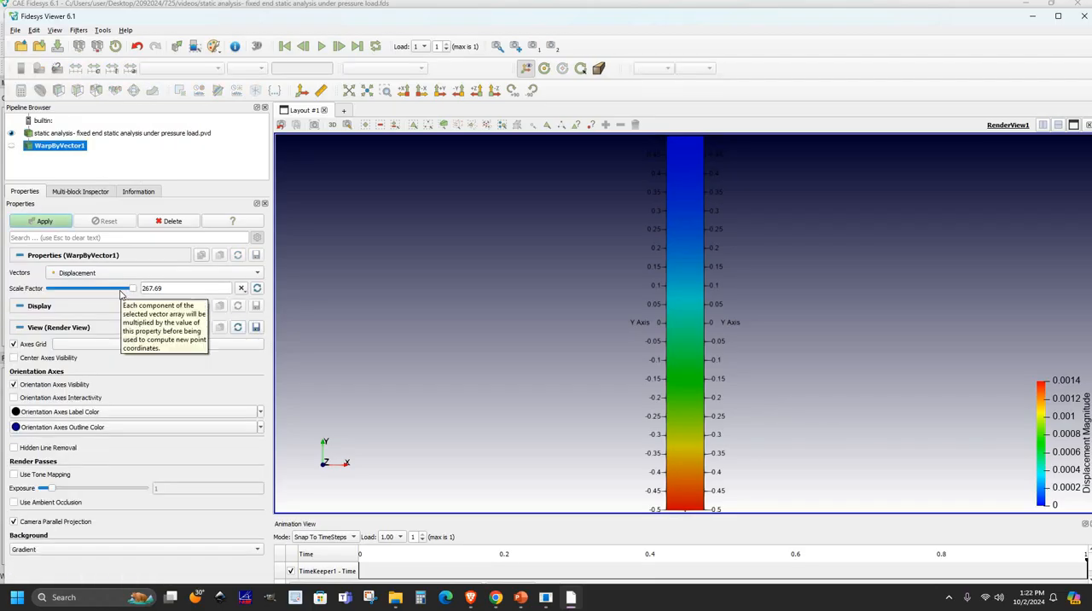
left_click(85, 290)
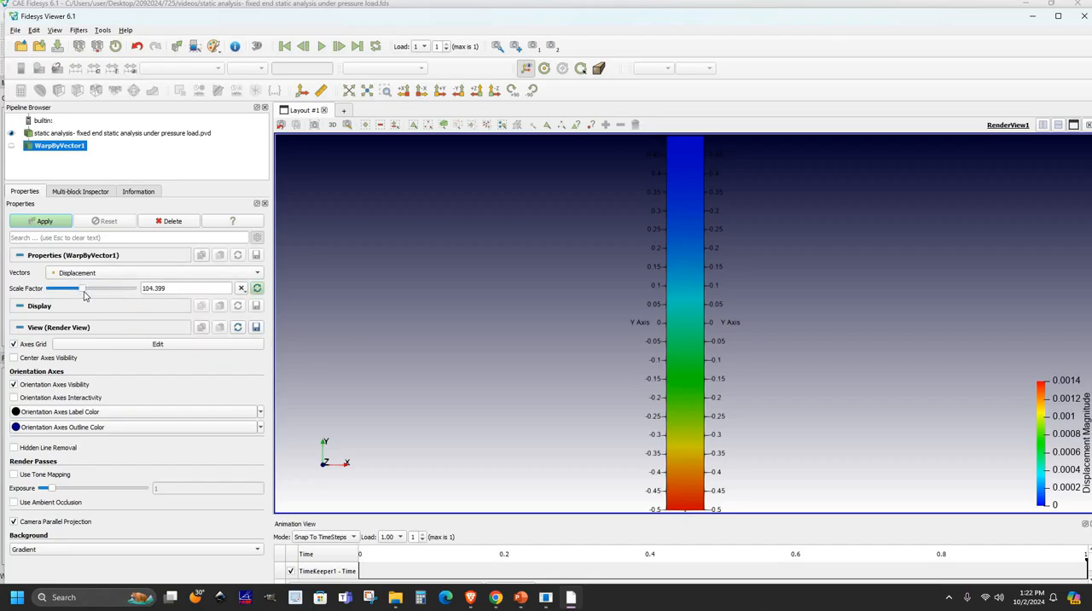
left_click_drag(85, 295, 86, 290)
left_click(47, 223)
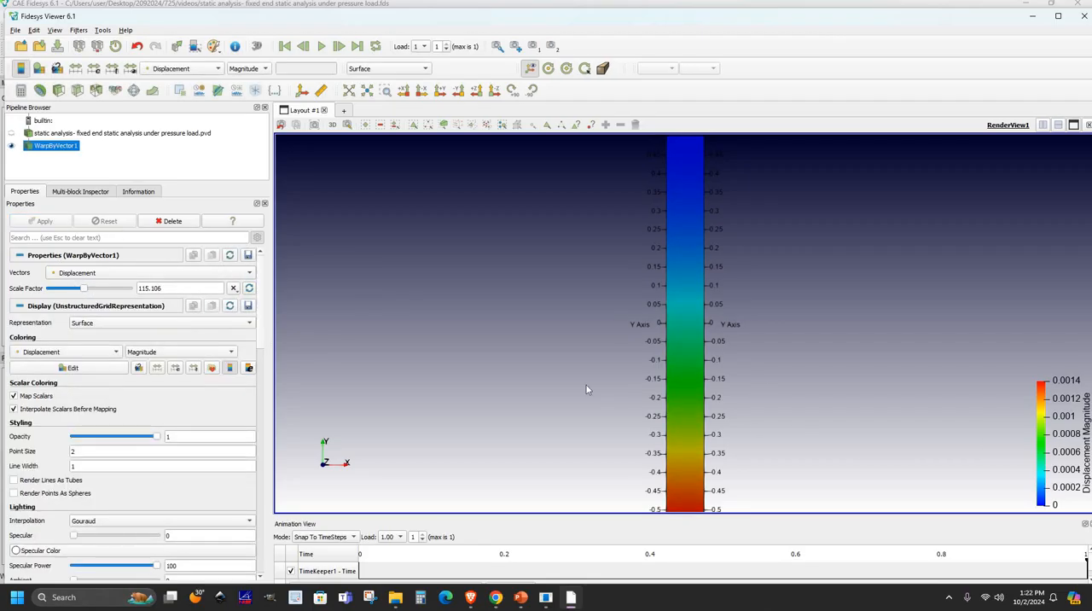
- Display the undeformed beam together with the warped one and compare their displacement from both sides
left_click_drag(586, 389, 563, 311)
scroll(563, 311, "up", 3)
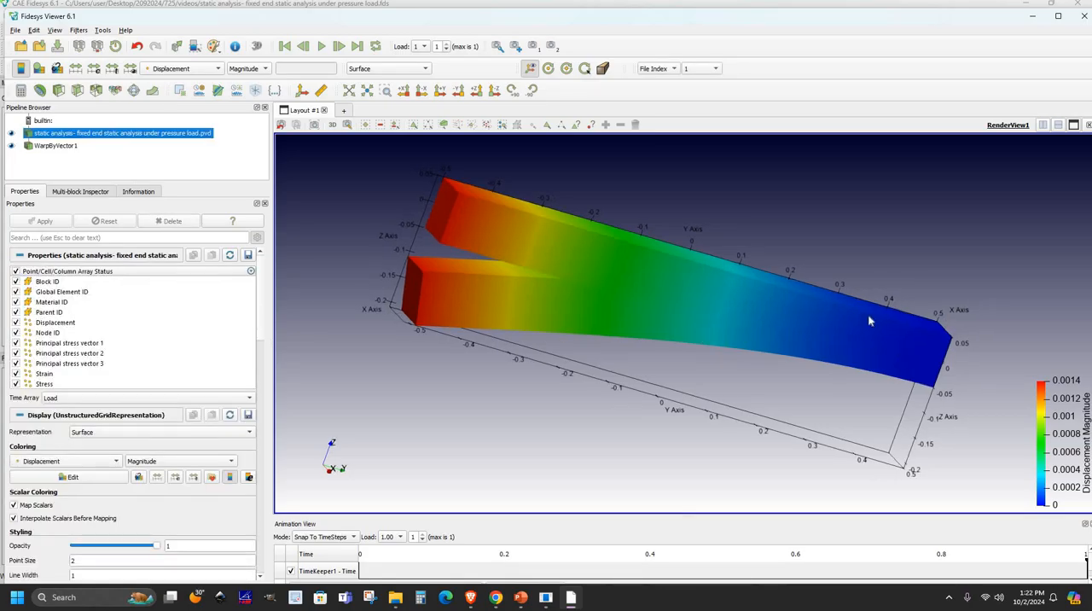
left_click_drag(868, 313, 655, 354)
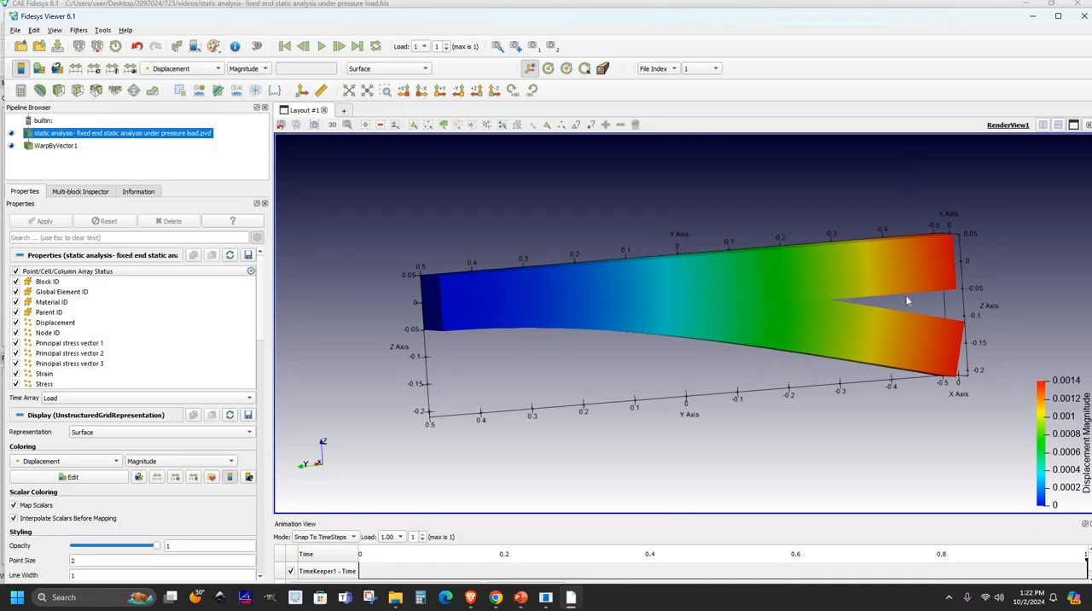
- Color the undeformed beam result by Mises stress and hide WarpByVector1
left_click(183, 69)
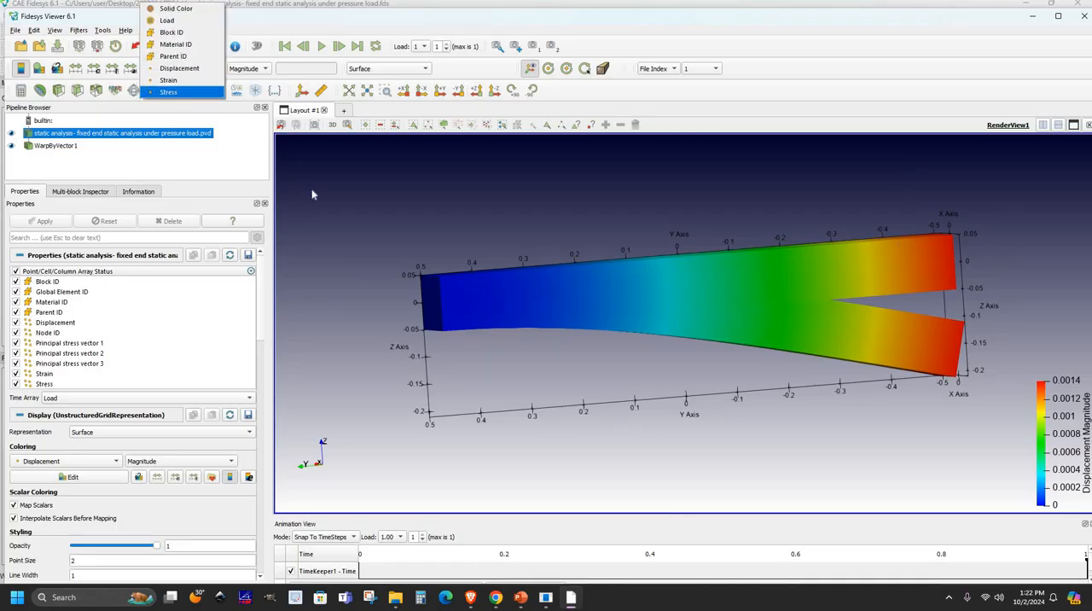
left_click(181, 92)
left_click_drag(481, 276, 504, 311)
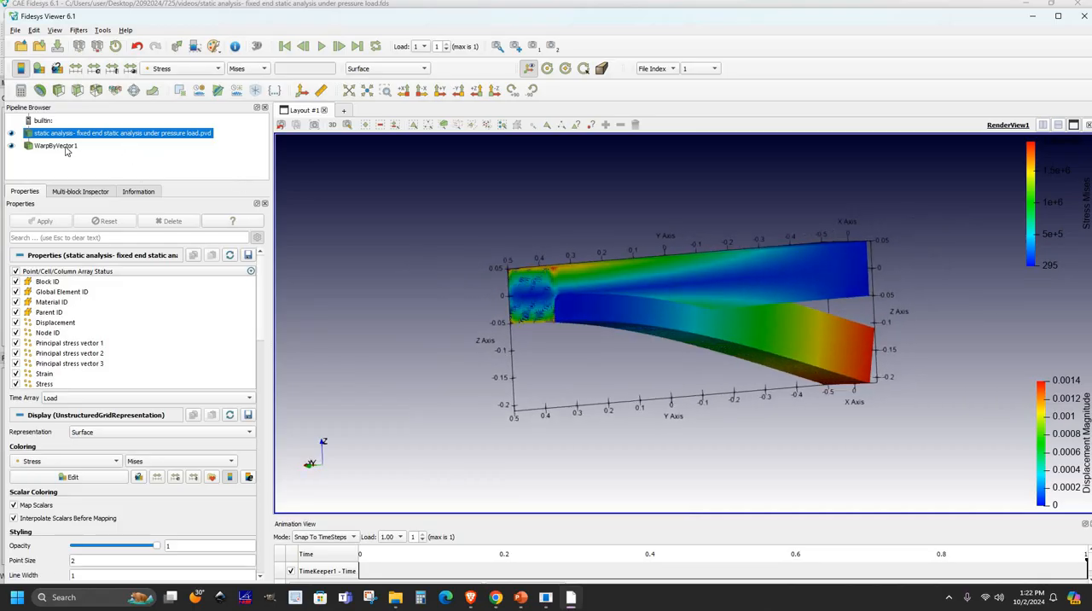
left_click(14, 148)
left_click(11, 146)
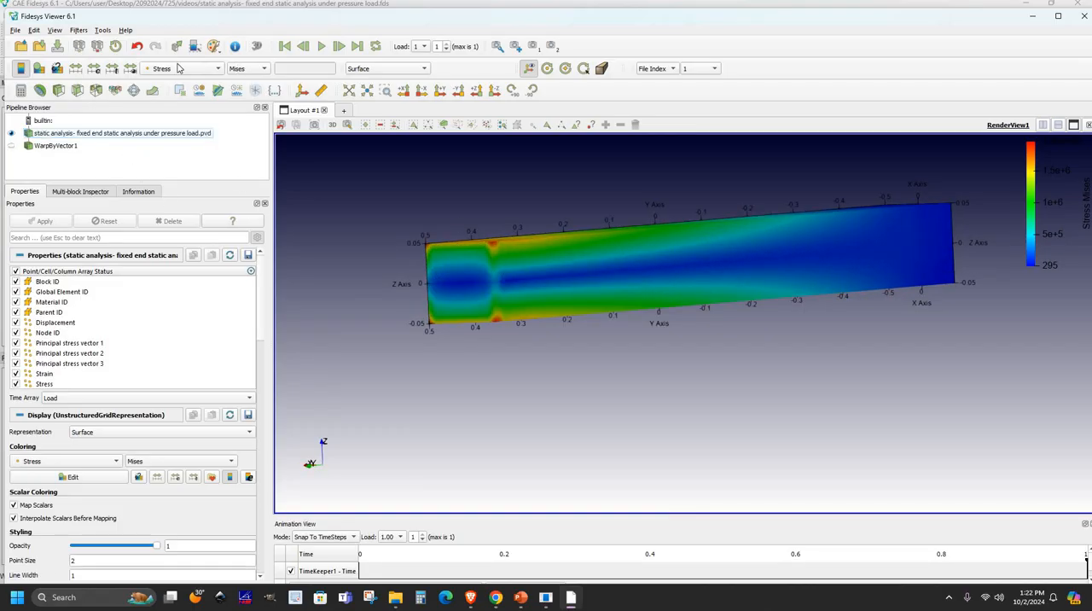
- Examine the Mises stress distribution along the beam and query the point values at the fixed end's upper corner
scroll(492, 262, "up", 2)
left_click(181, 69)
left_click(805, 261)
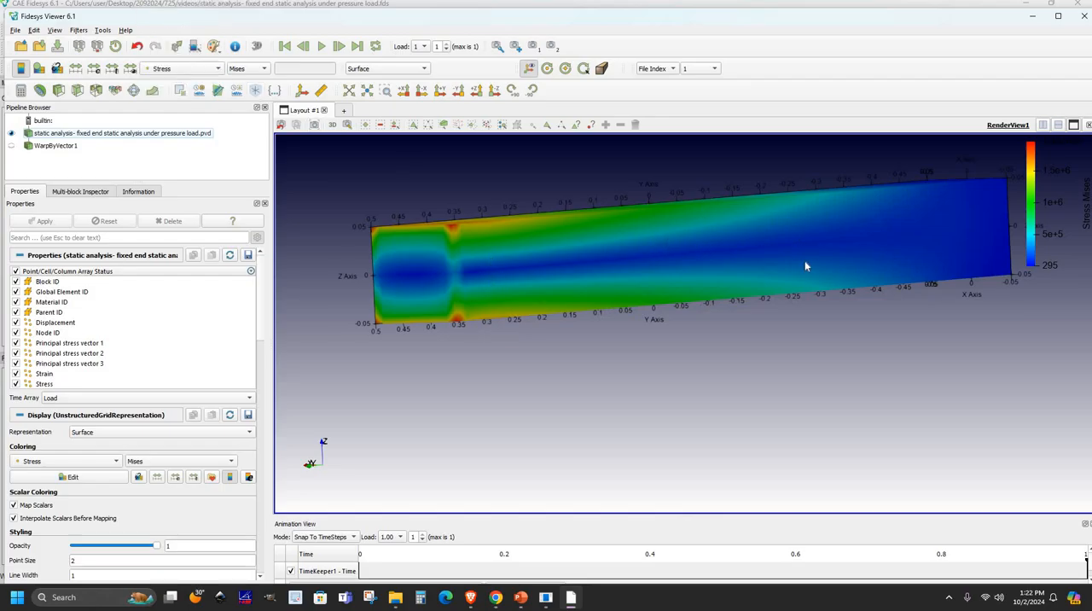
left_click_drag(805, 261, 554, 344)
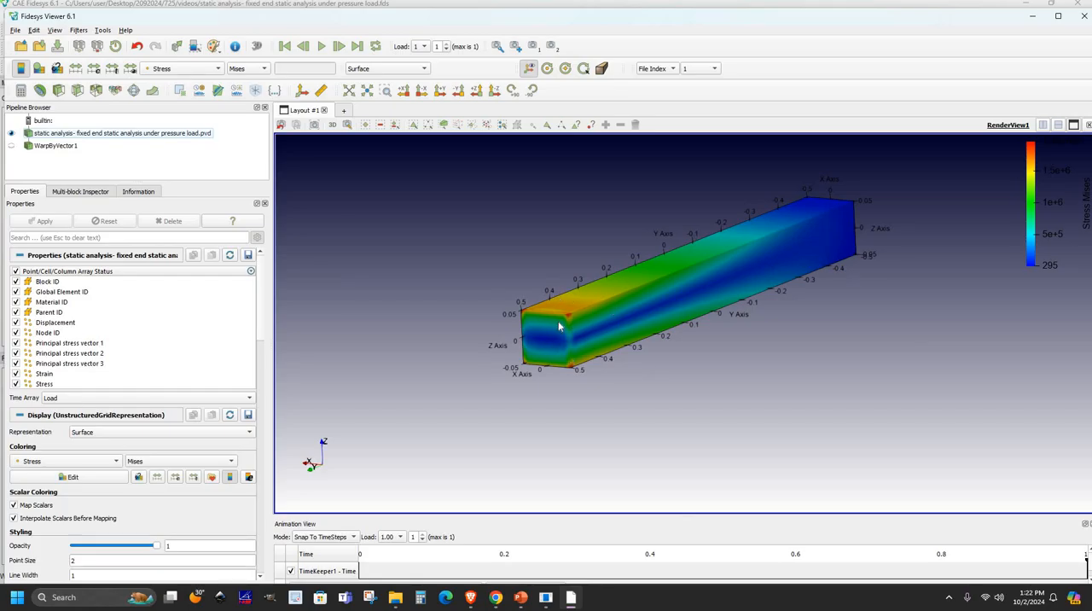
left_click(591, 126)
mouse_move(570, 318)
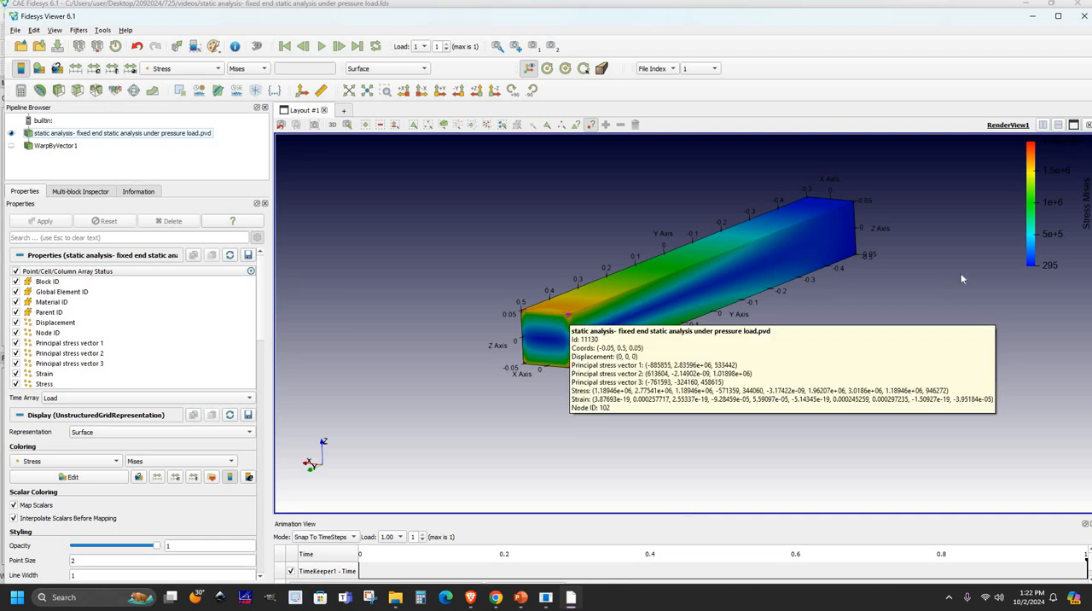
scroll(739, 316, "down", 2)
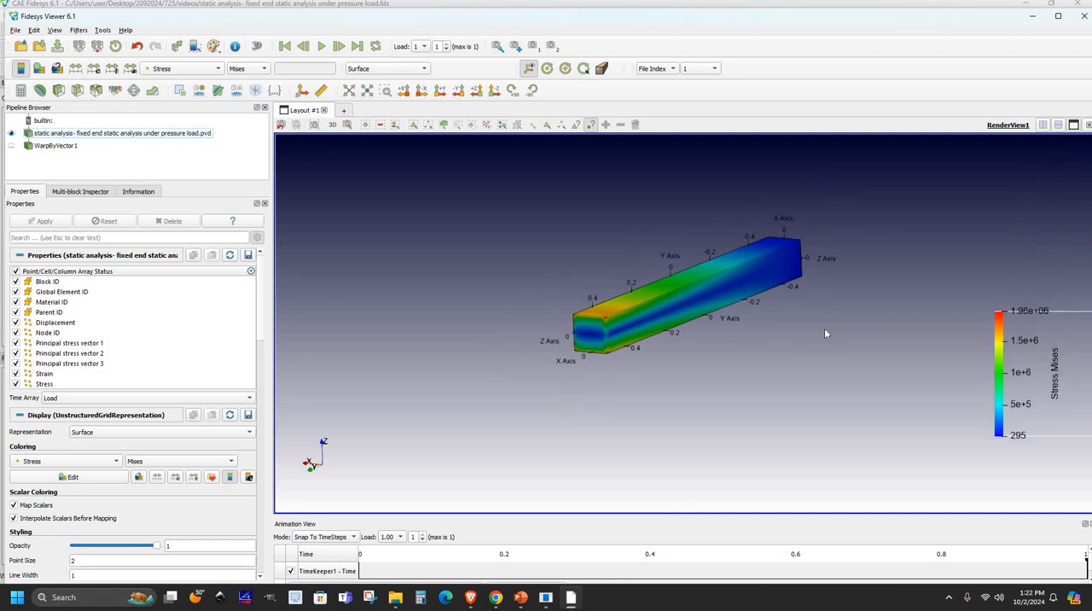